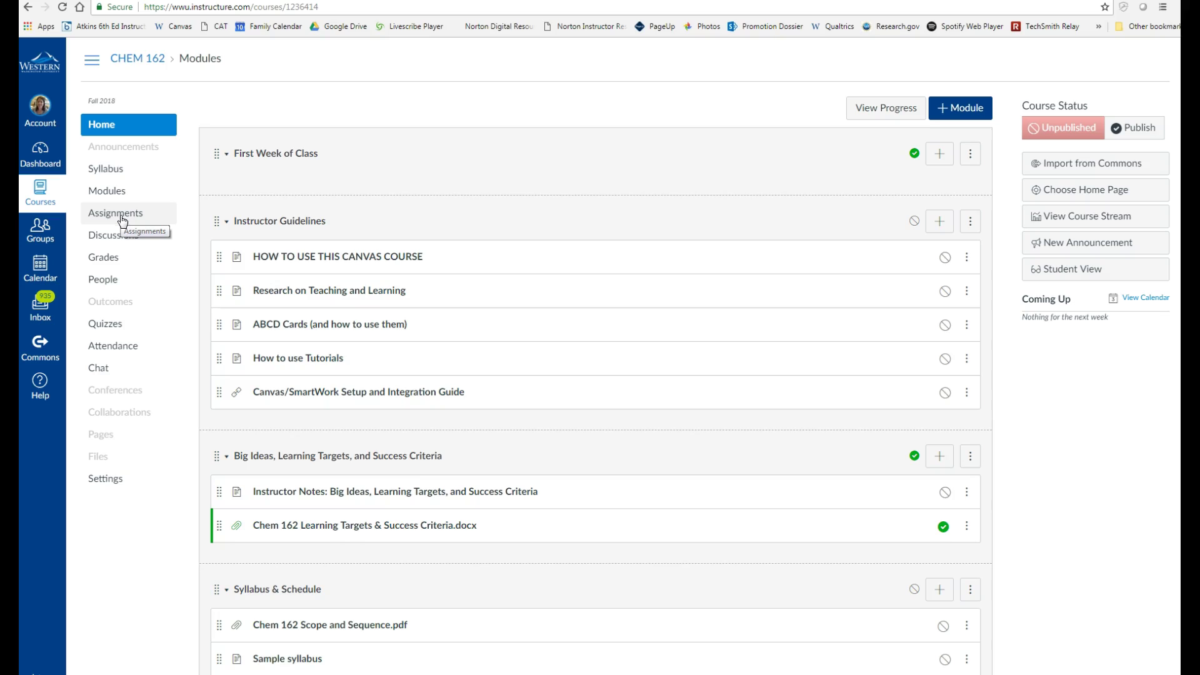
Step: Add an assignment group named "Labs" to the CHEM 162 course's assignments
left_click(121, 220)
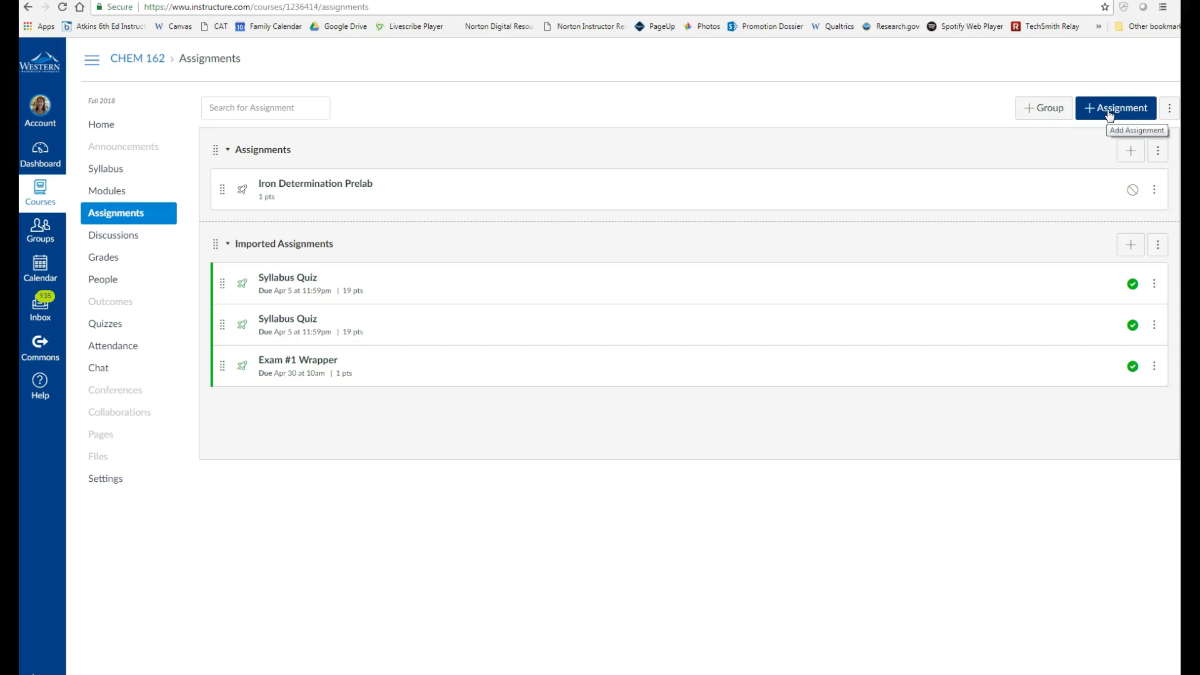
left_click(1050, 110)
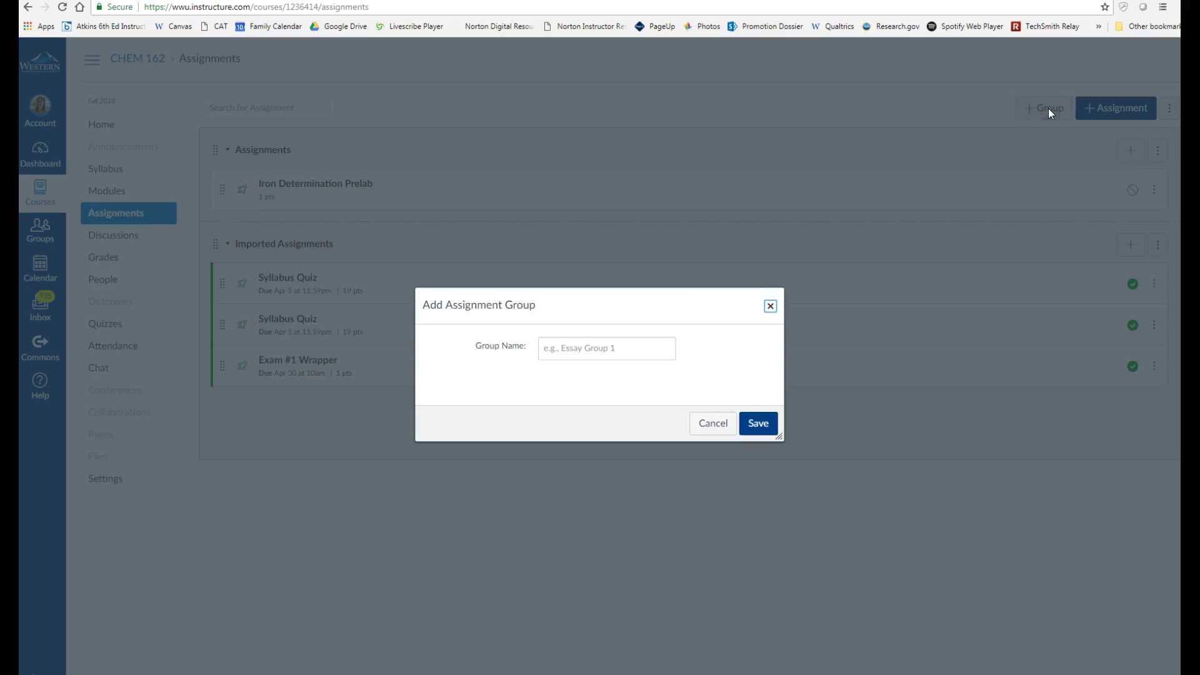
left_click(647, 351)
left_click(642, 350)
type("4a")
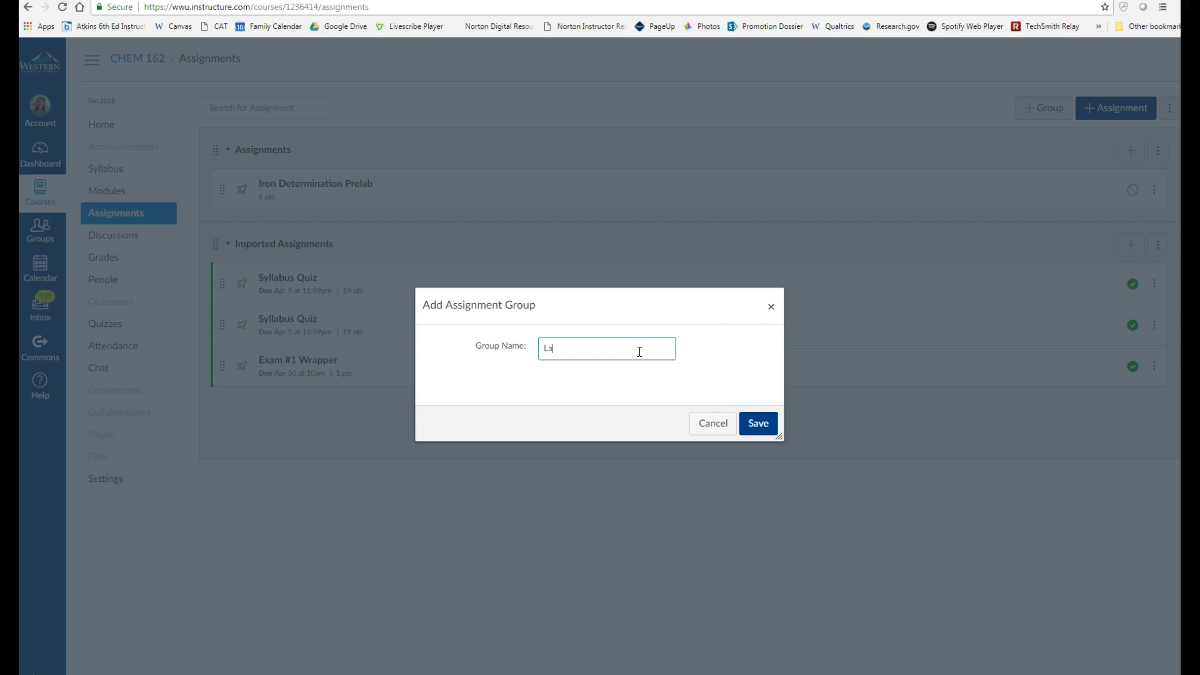
type("bs")
left_click(759, 424)
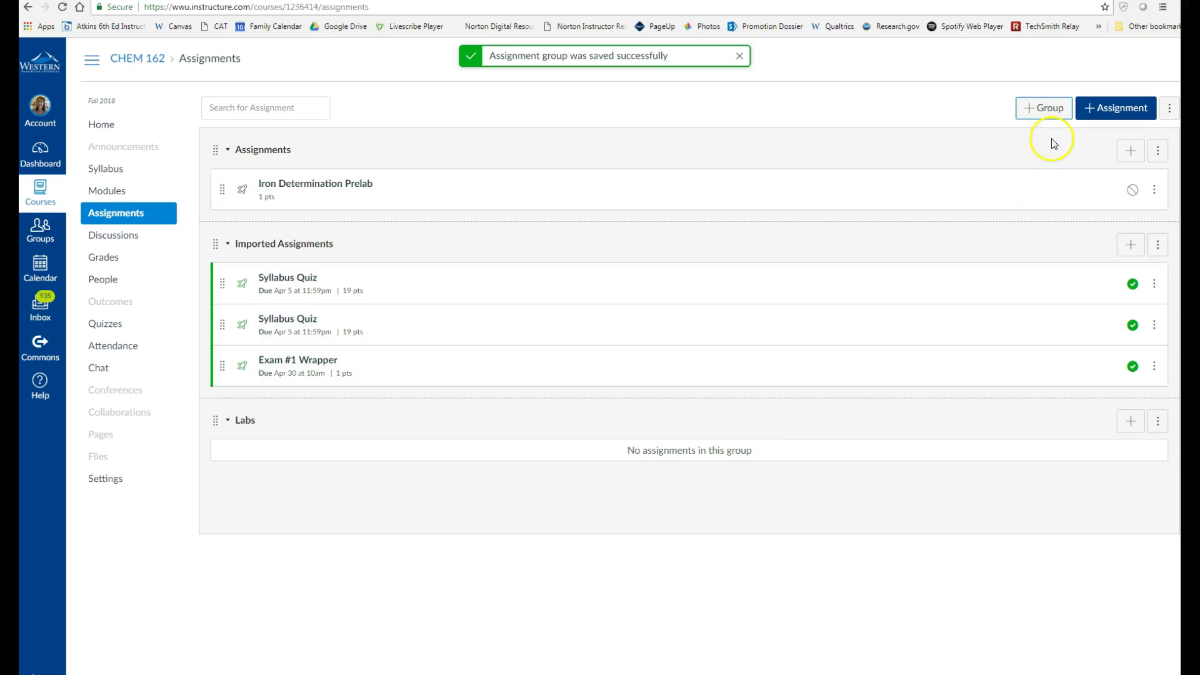
Step: Add another assignment group named "Pre-Labs" to the course
left_click(1052, 113)
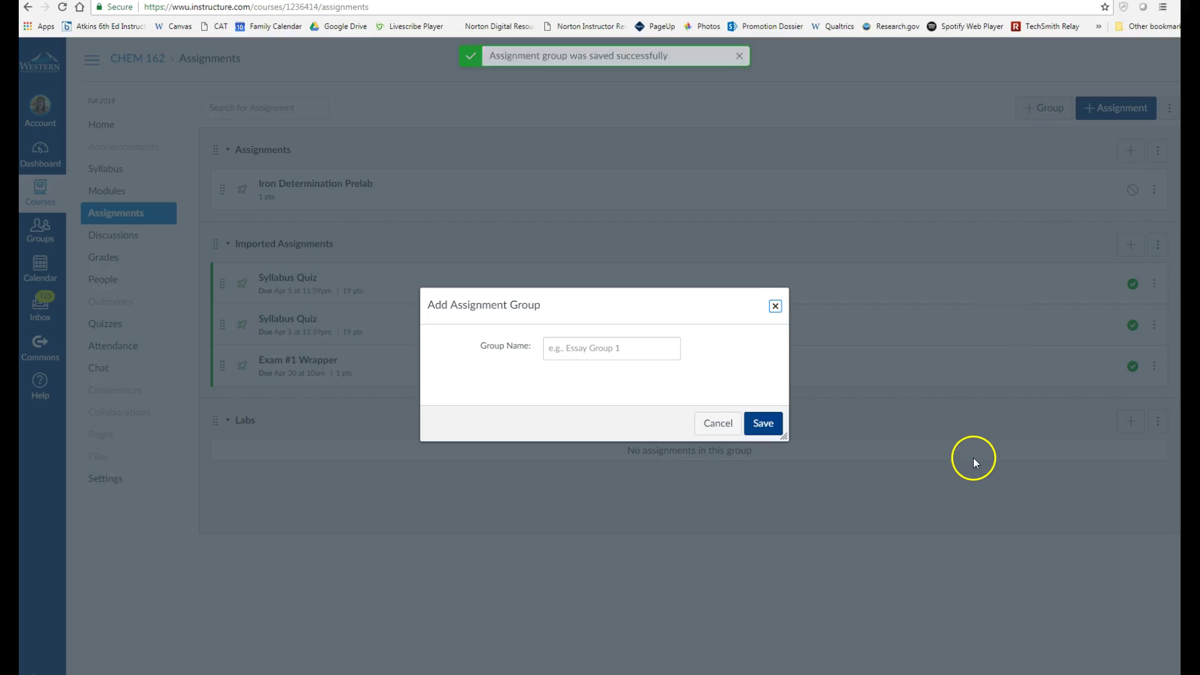
left_click(645, 348)
type("Pr")
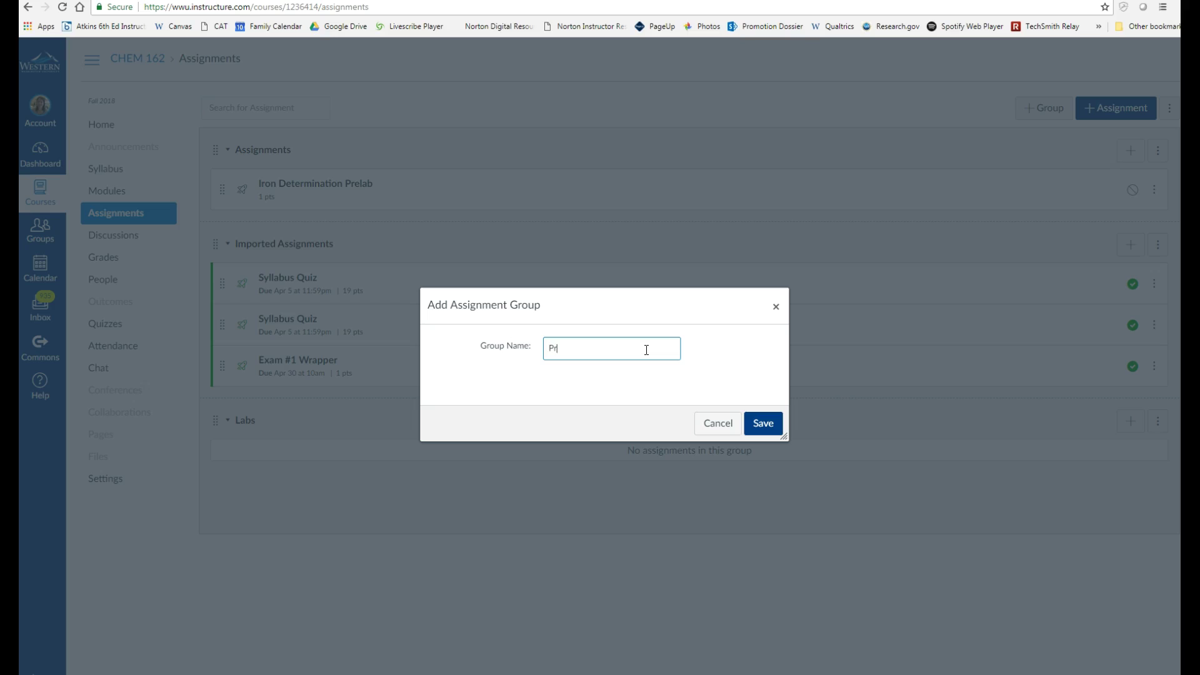
type("e-Labs")
left_click(767, 427)
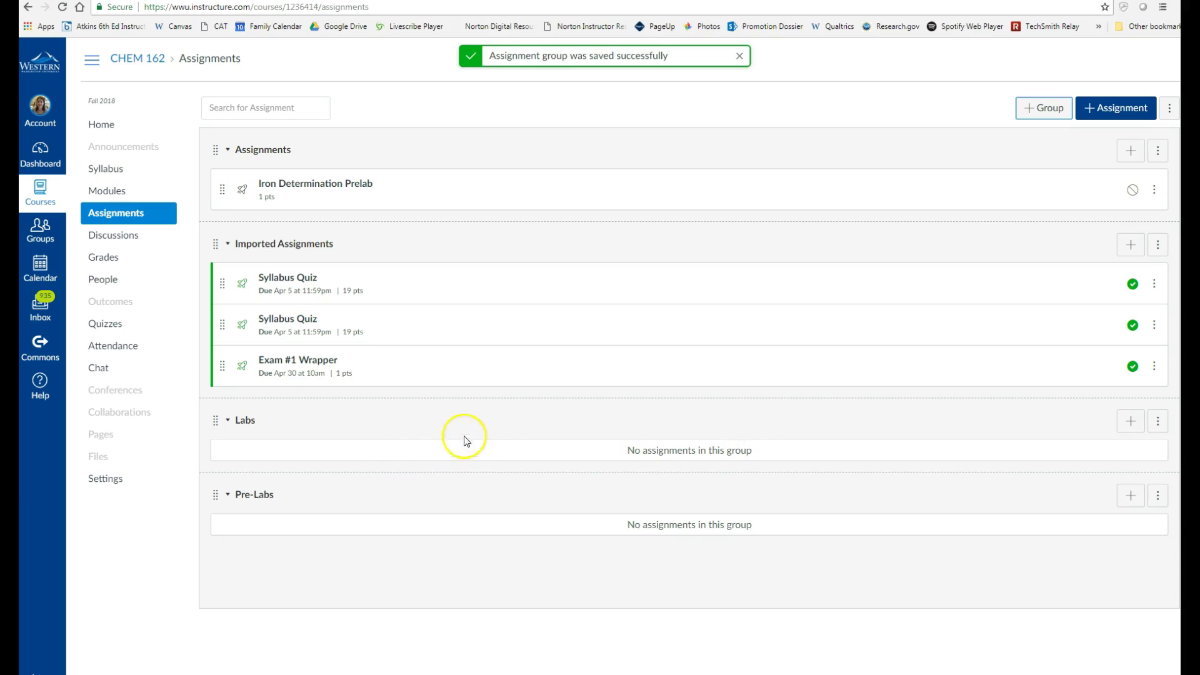
Step: Create an assignment named "Iron Determination Lab" in the Labs group and open its full set of options
left_click(251, 427)
left_click(253, 425)
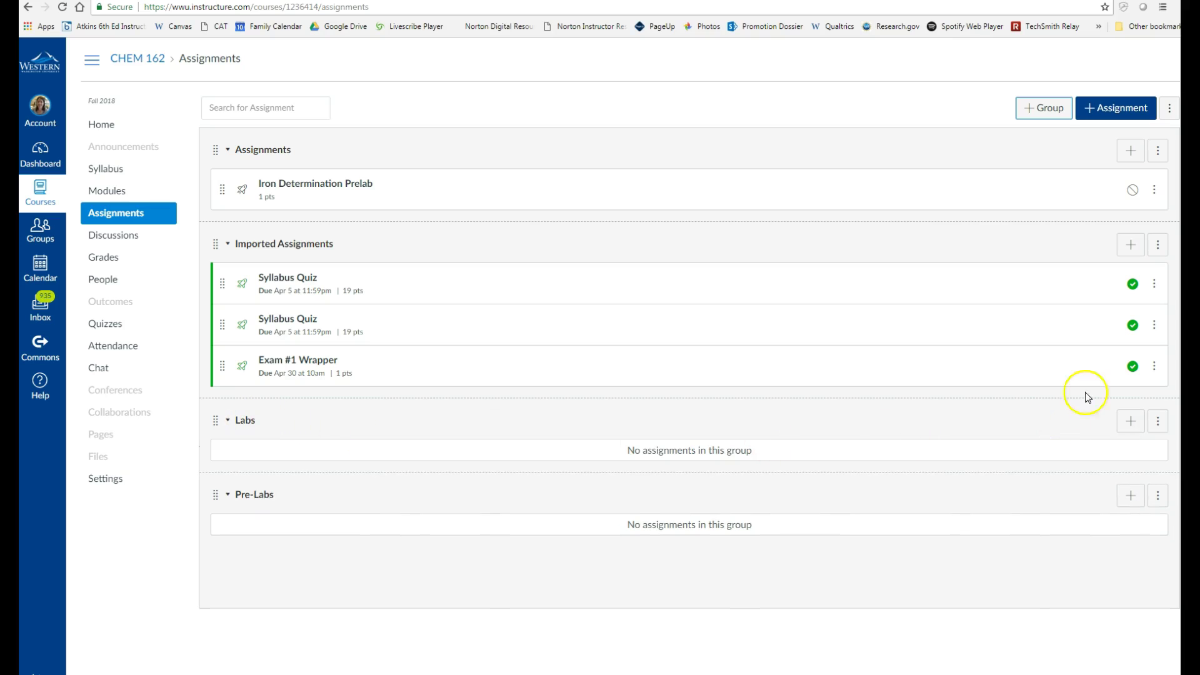
left_click(1131, 425)
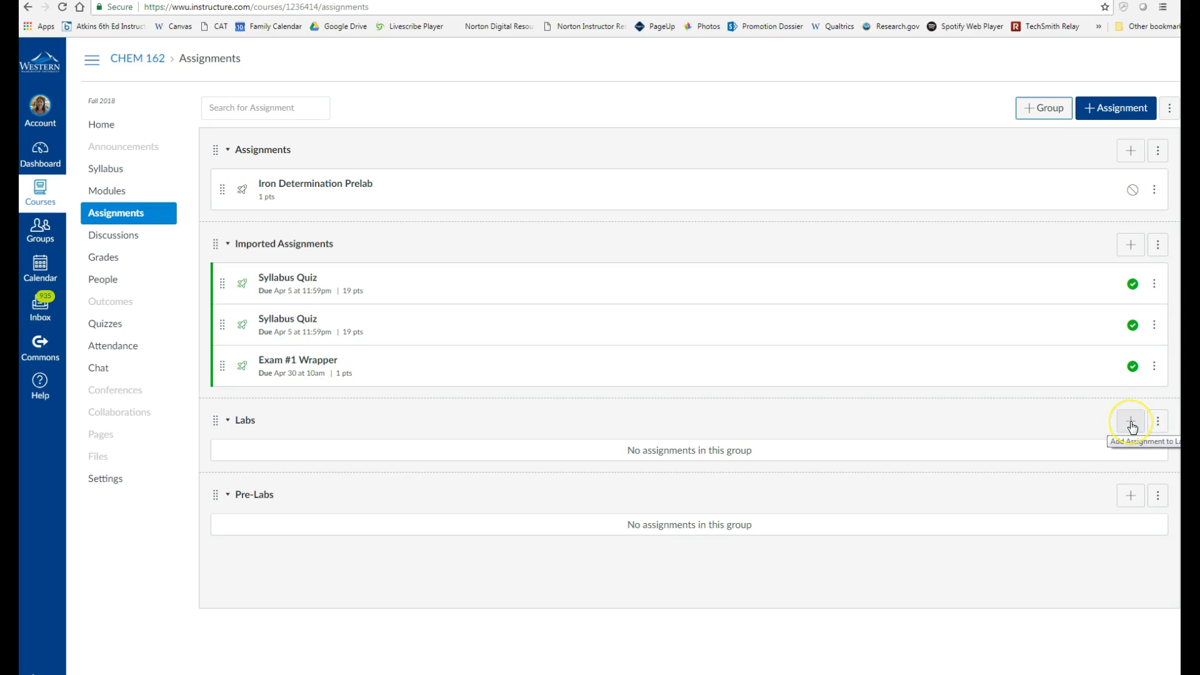
left_click(1131, 425)
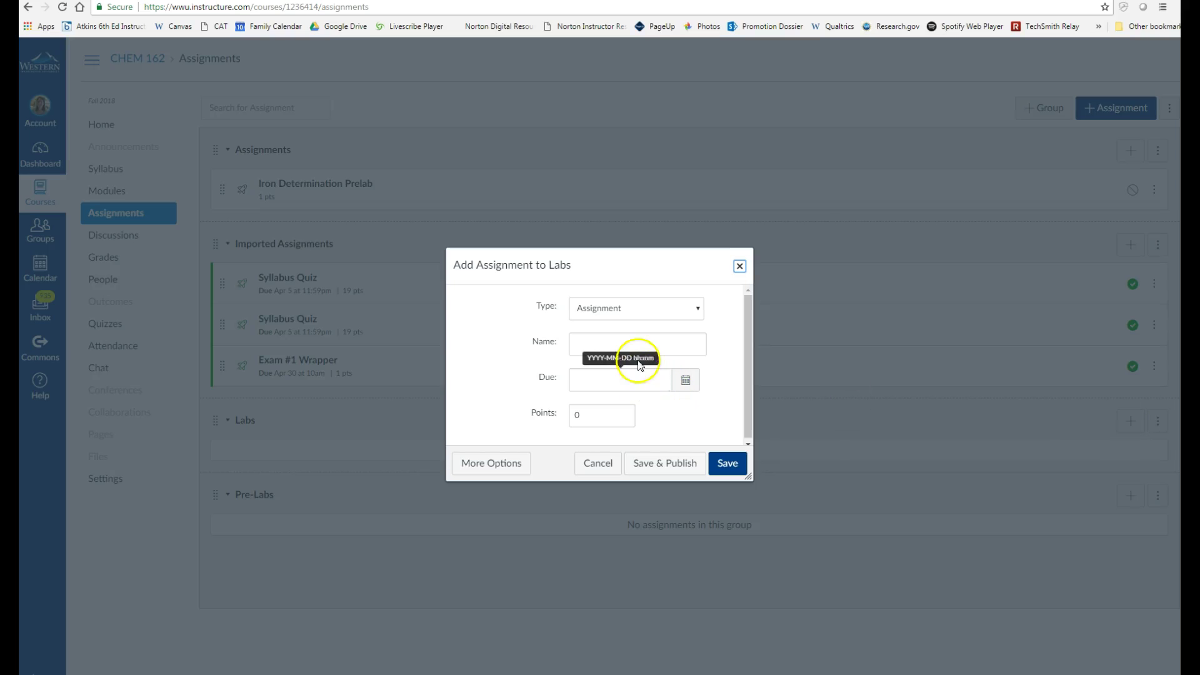
left_click(650, 346)
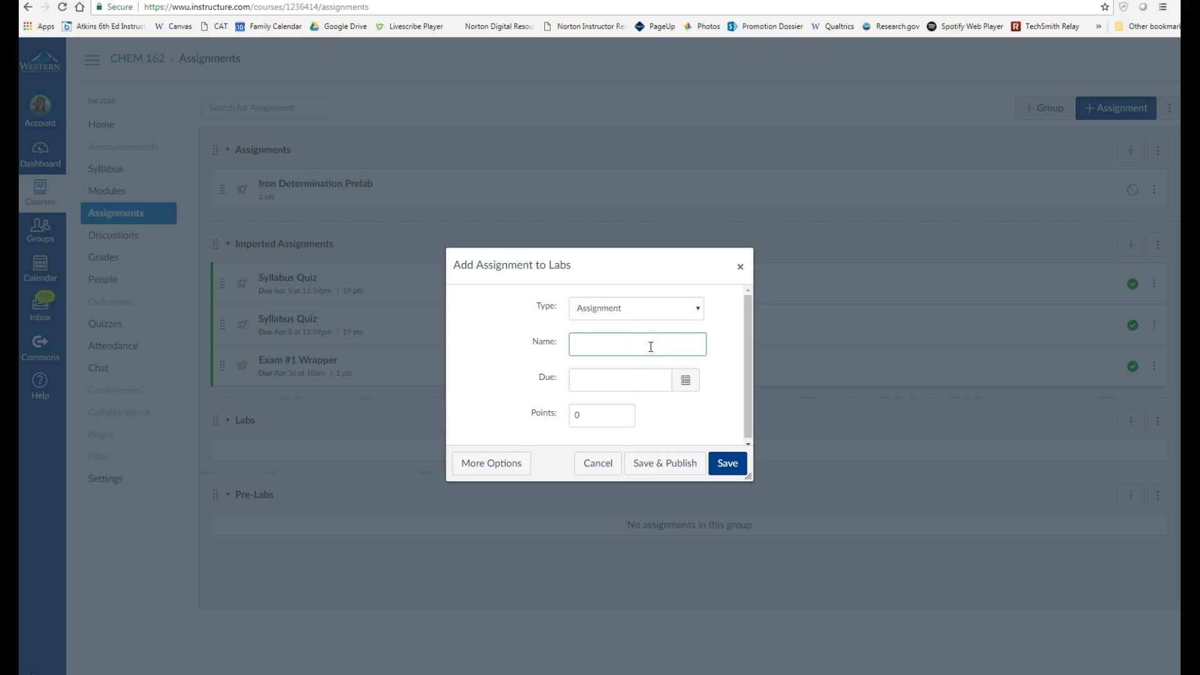
type("Iron Determination Lab")
left_click(685, 381)
left_click(508, 465)
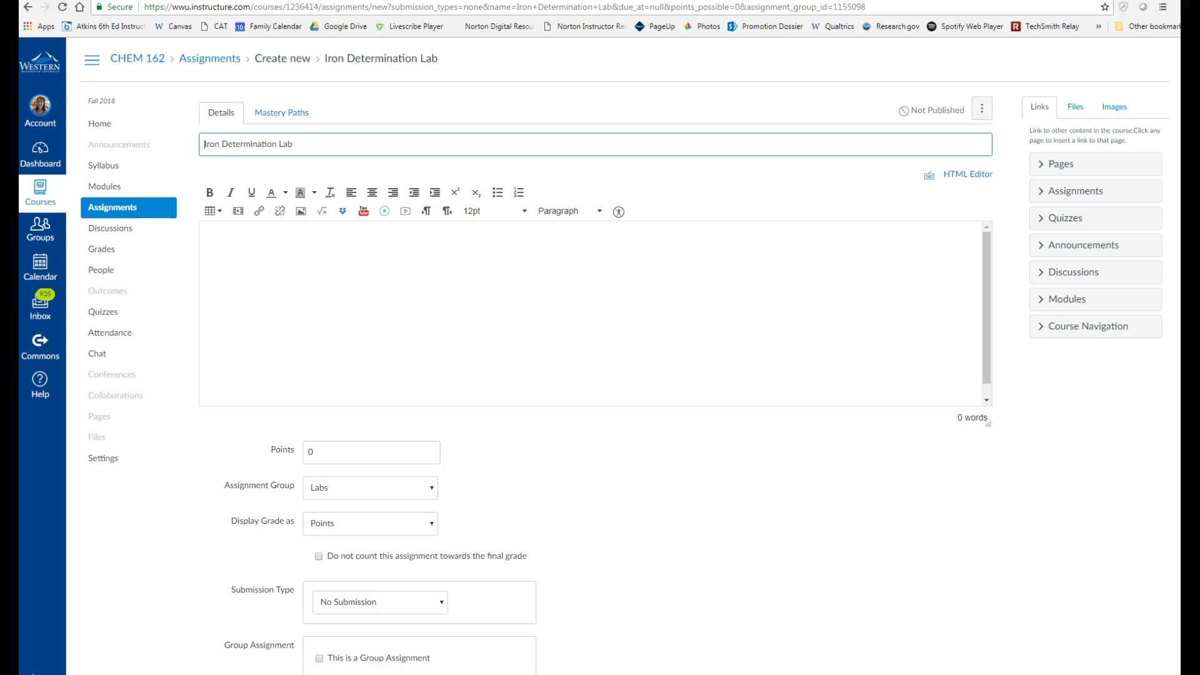
Step: Set the points for the Iron Determination Lab assignment to 10
scroll(625, 359, "down", 3)
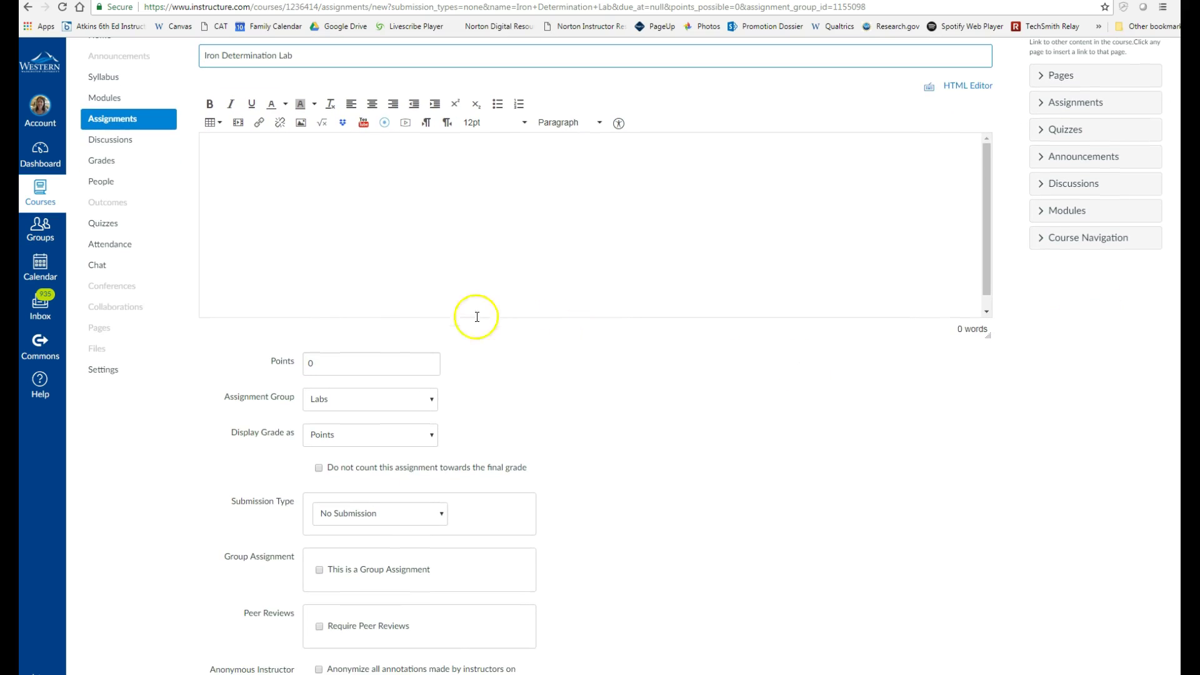
left_click(306, 363)
type("1")
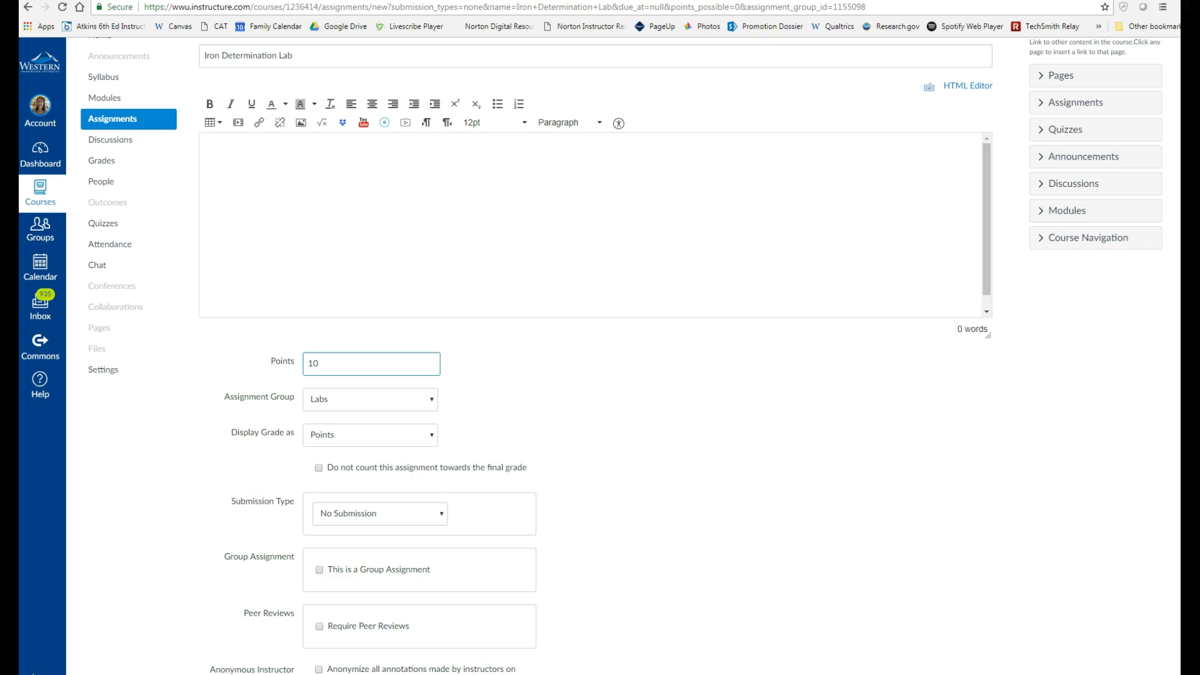
Step: Replace Everyone with course sections 43774 and 43775 as the assignees of the lab assignment
scroll(621, 353, "down", 3)
scroll(621, 353, "down", 2)
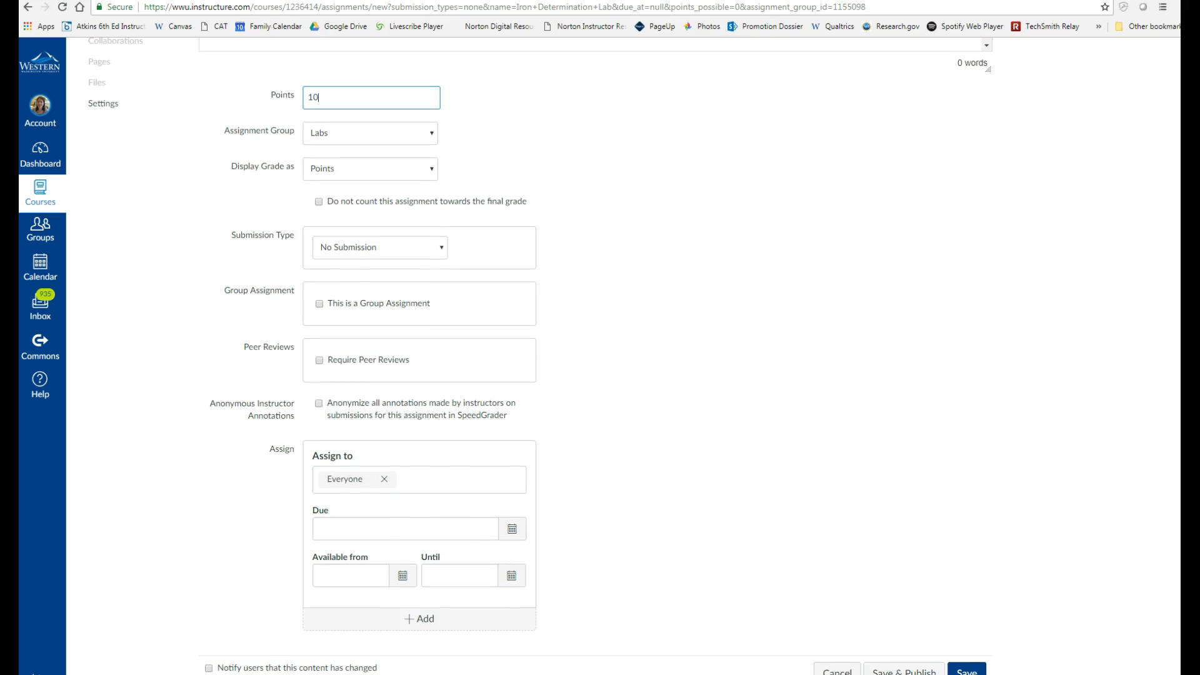
scroll(621, 353, "down", 1)
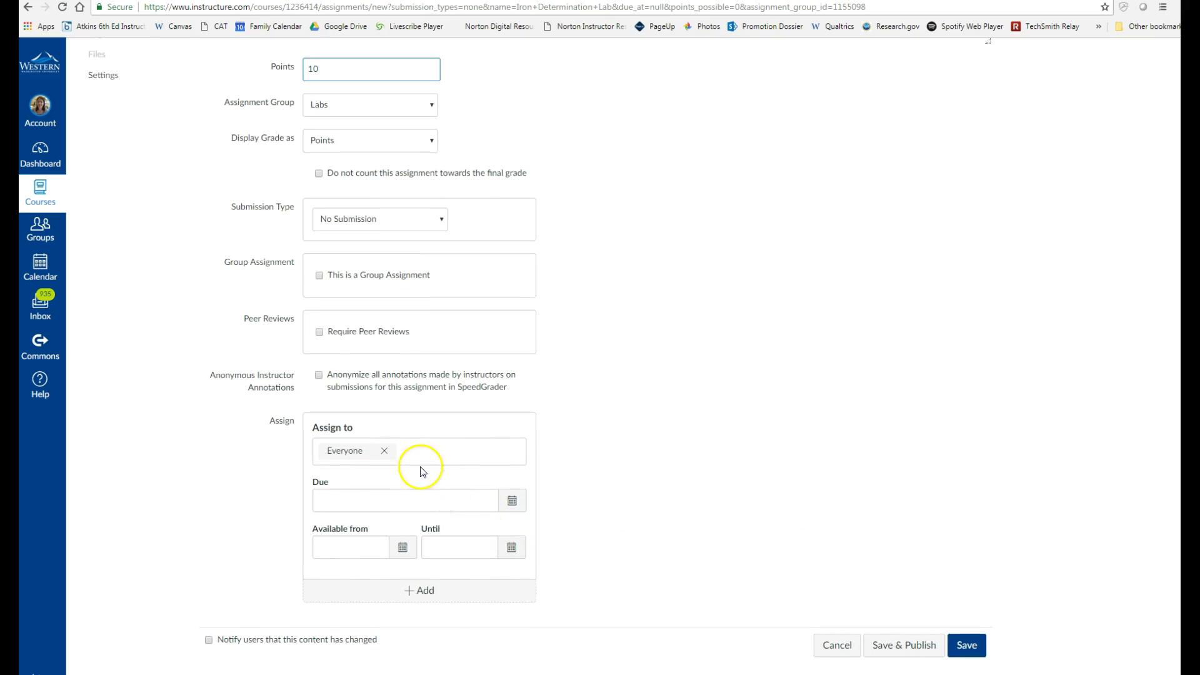
left_click(385, 451)
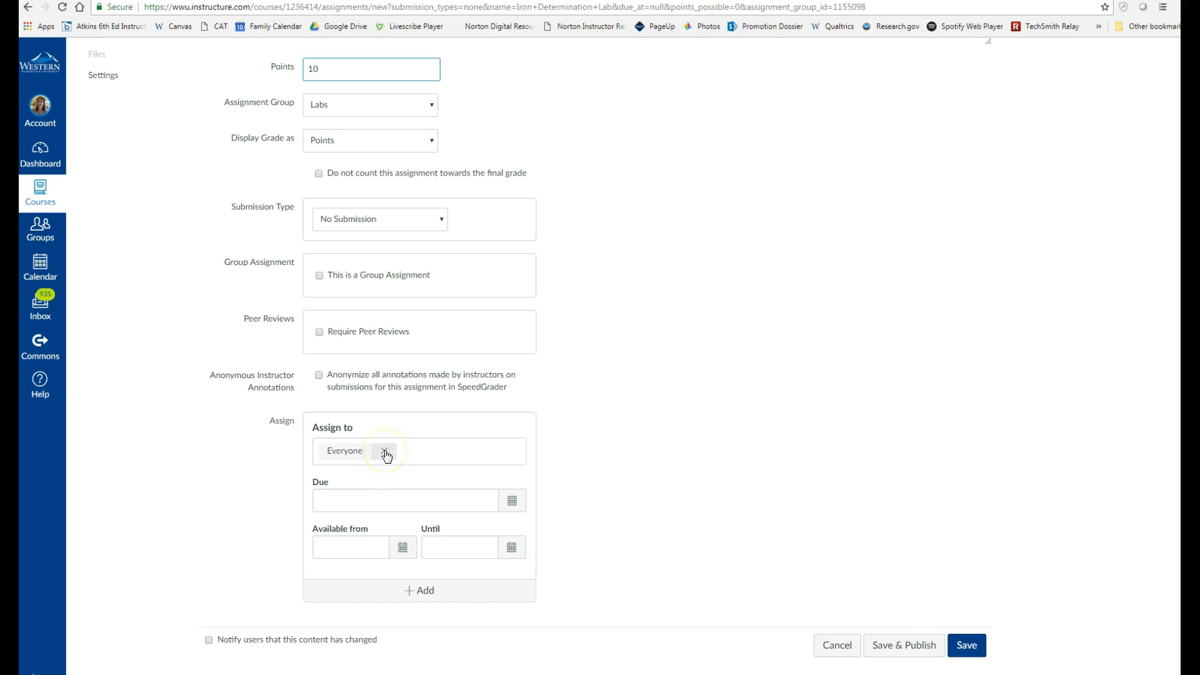
left_click(385, 451)
left_click(435, 473)
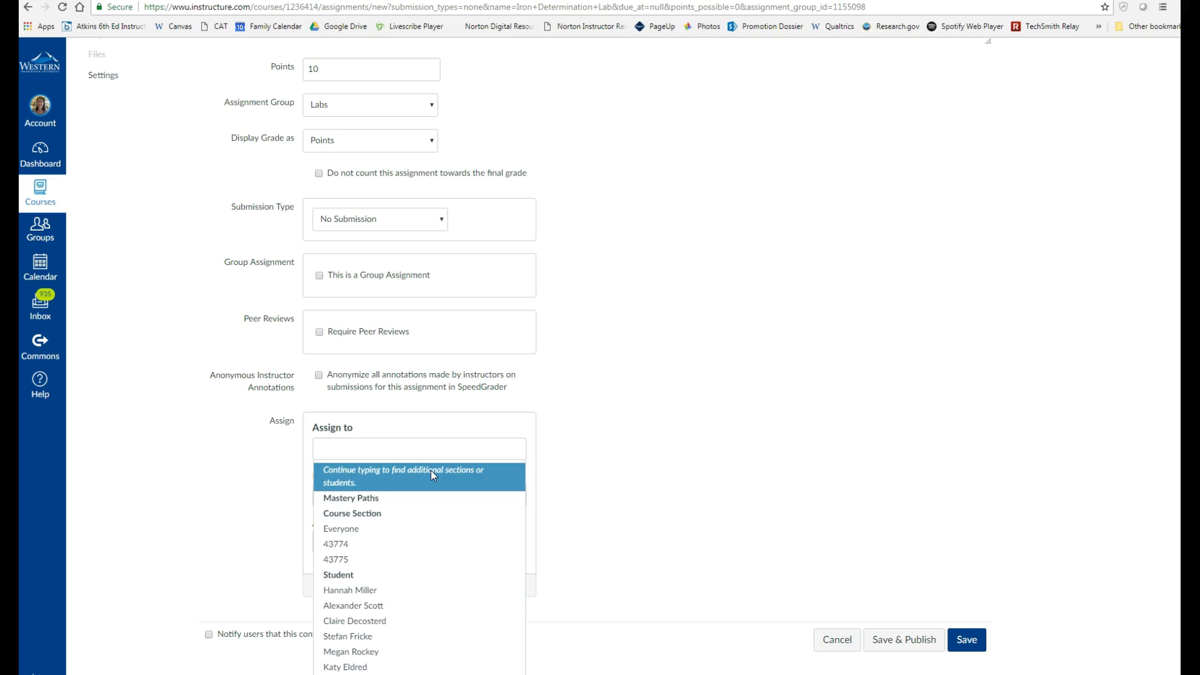
left_click(397, 520)
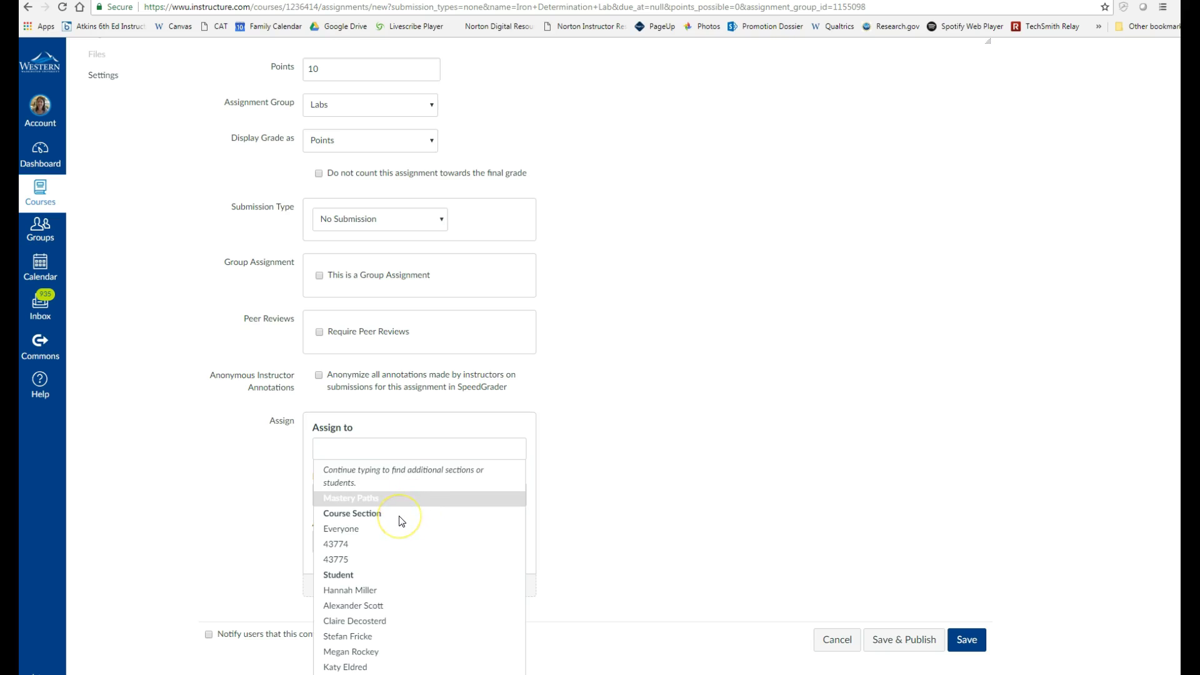
left_click(388, 545)
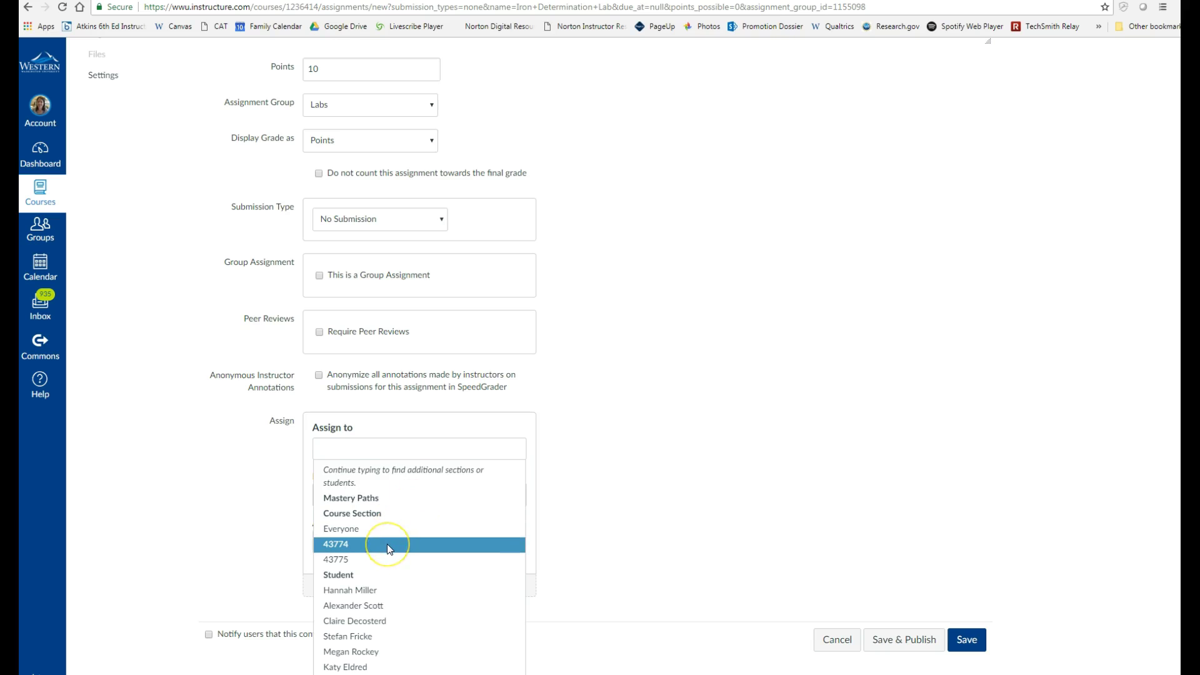
left_click(388, 544)
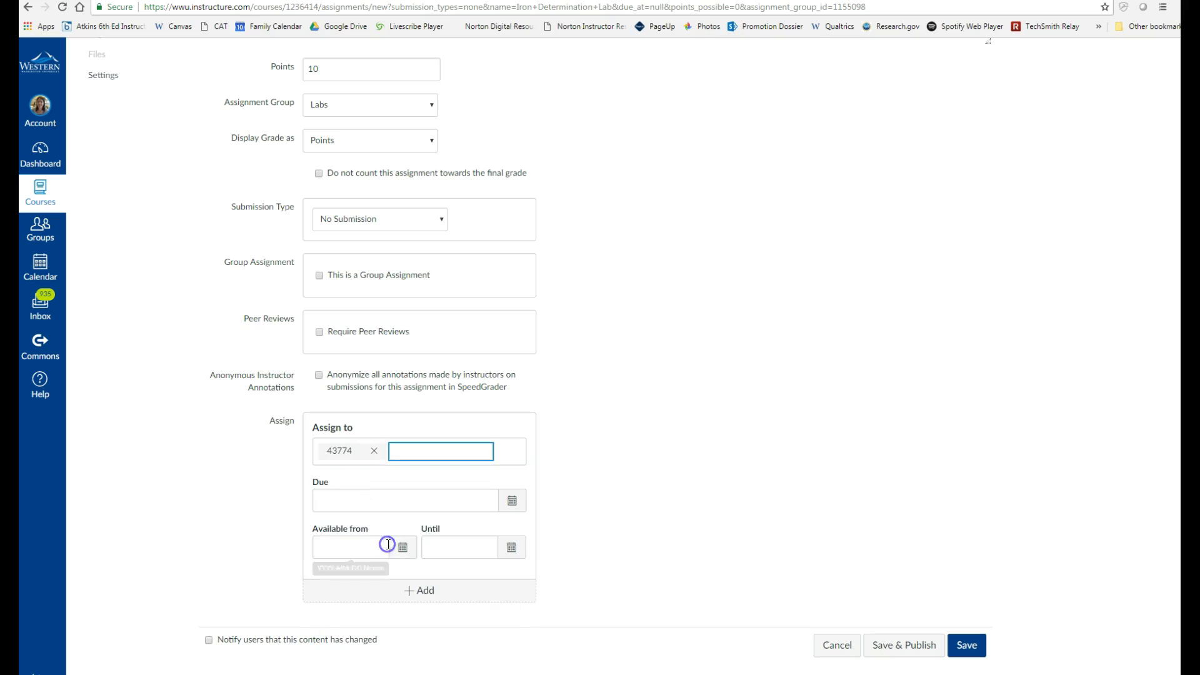
left_click(406, 447)
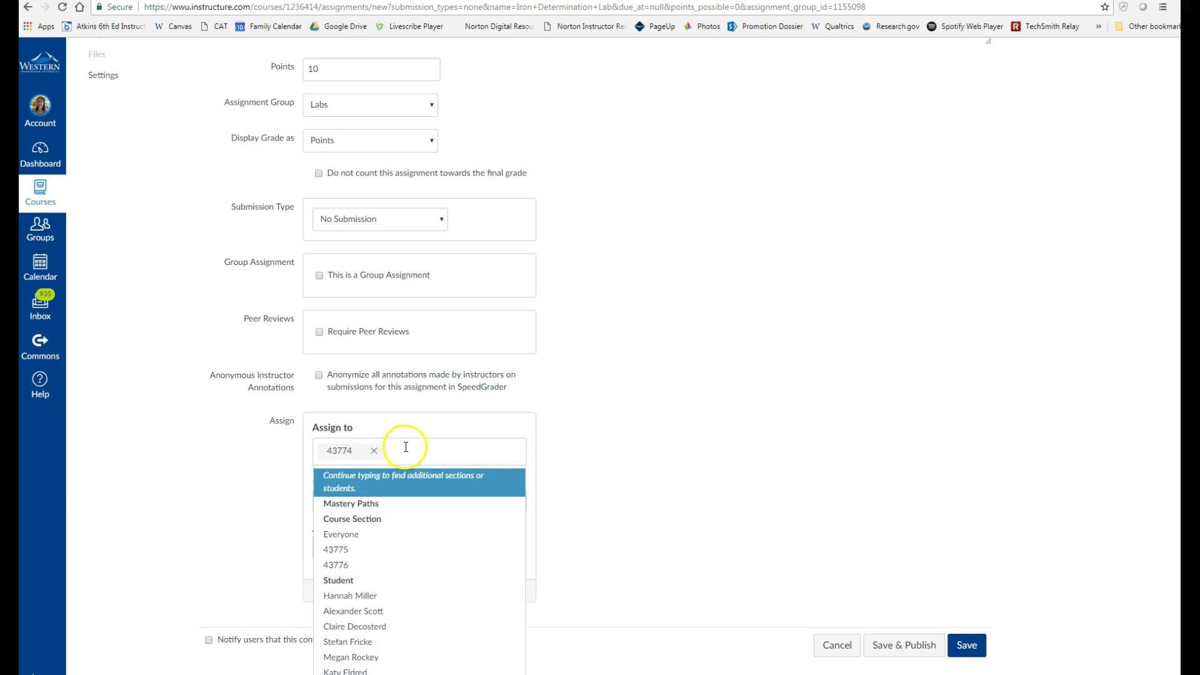
left_click(394, 549)
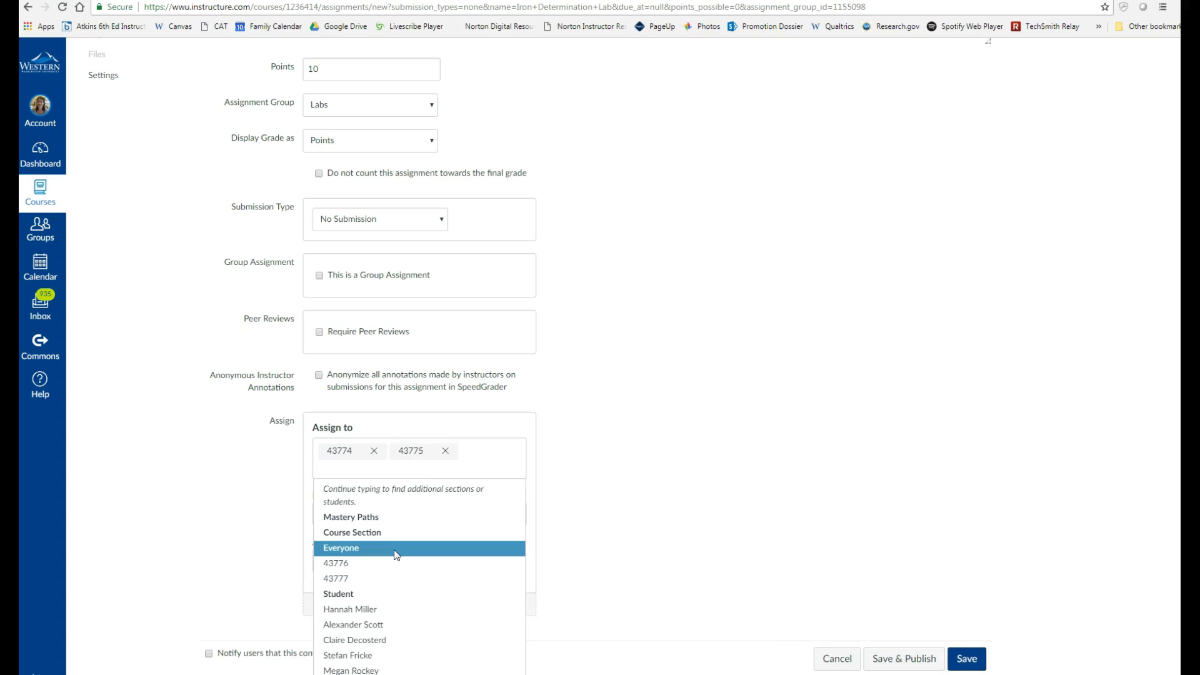
left_click(650, 492)
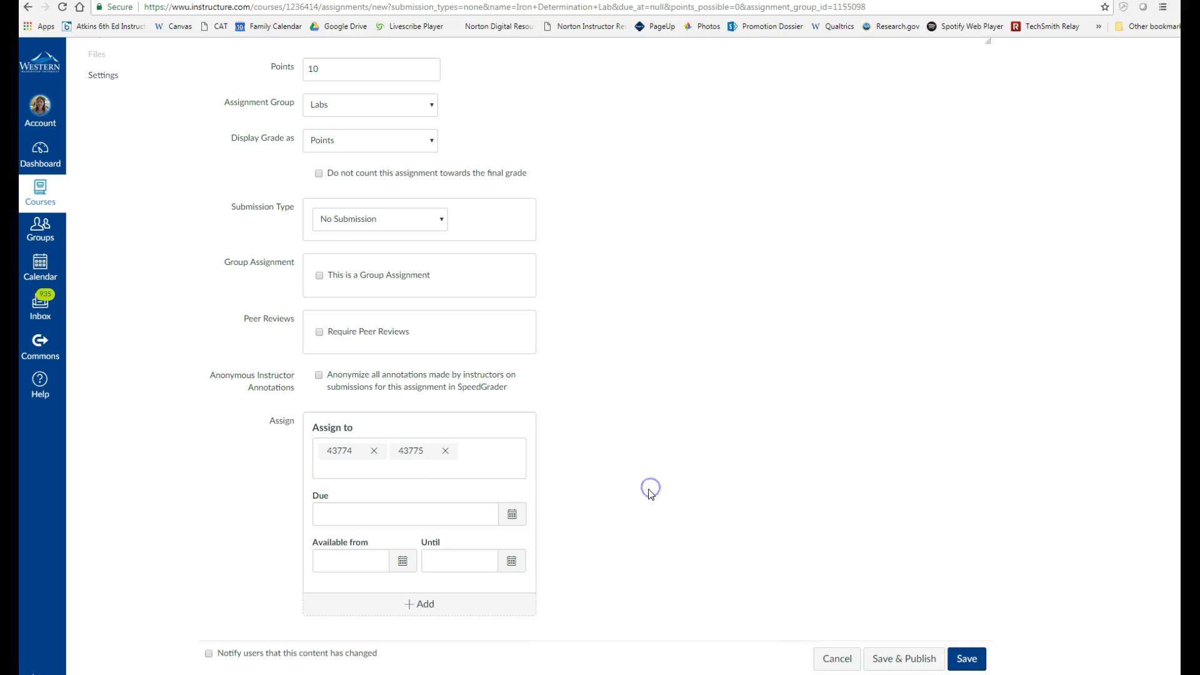
Step: Set the due date for sections 43774 and 43775 to October 2, 2018 at 4:50 pm
left_click(513, 516)
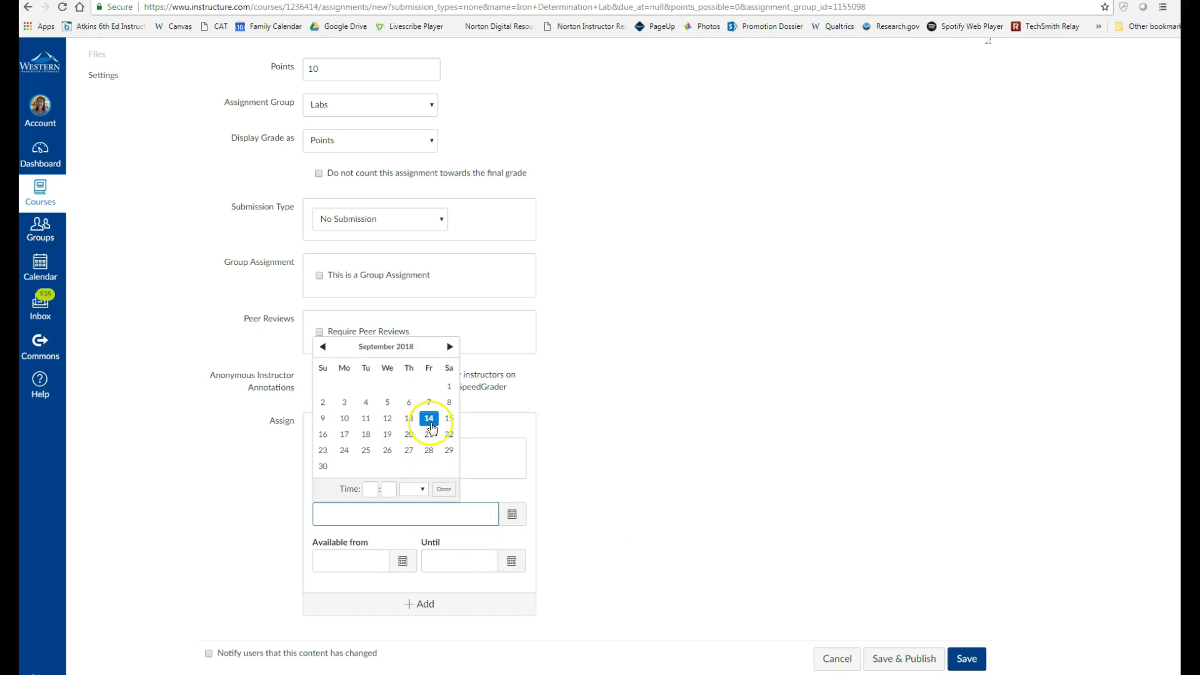
left_click(450, 347)
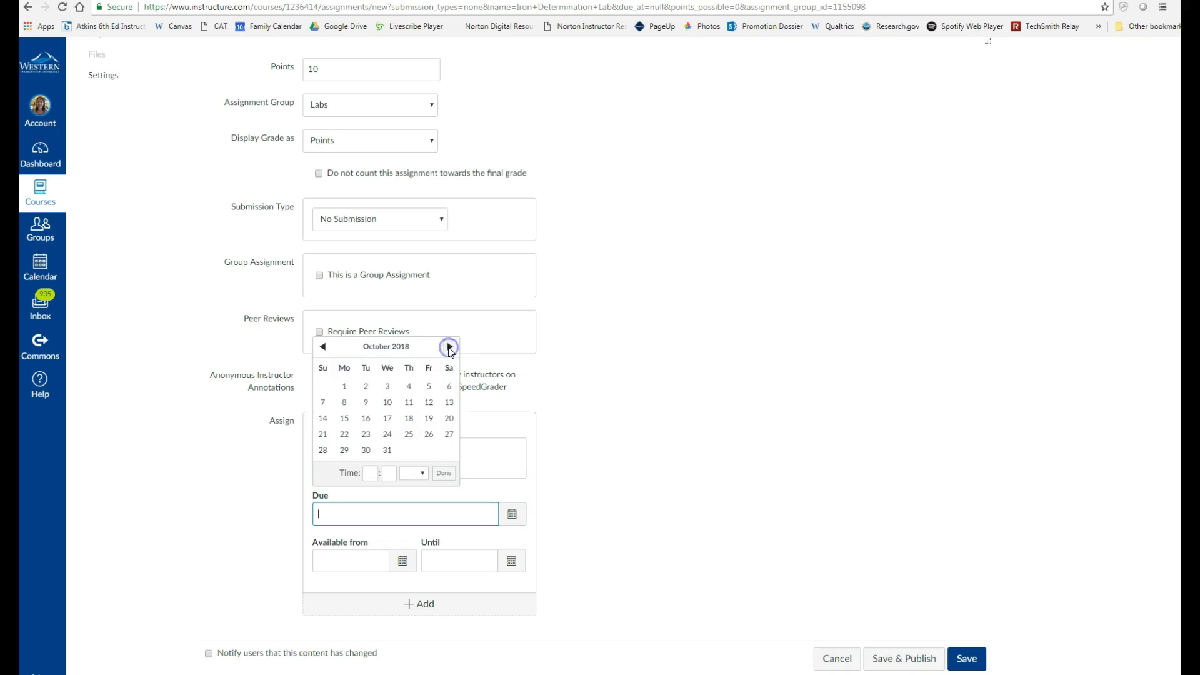
left_click(370, 390)
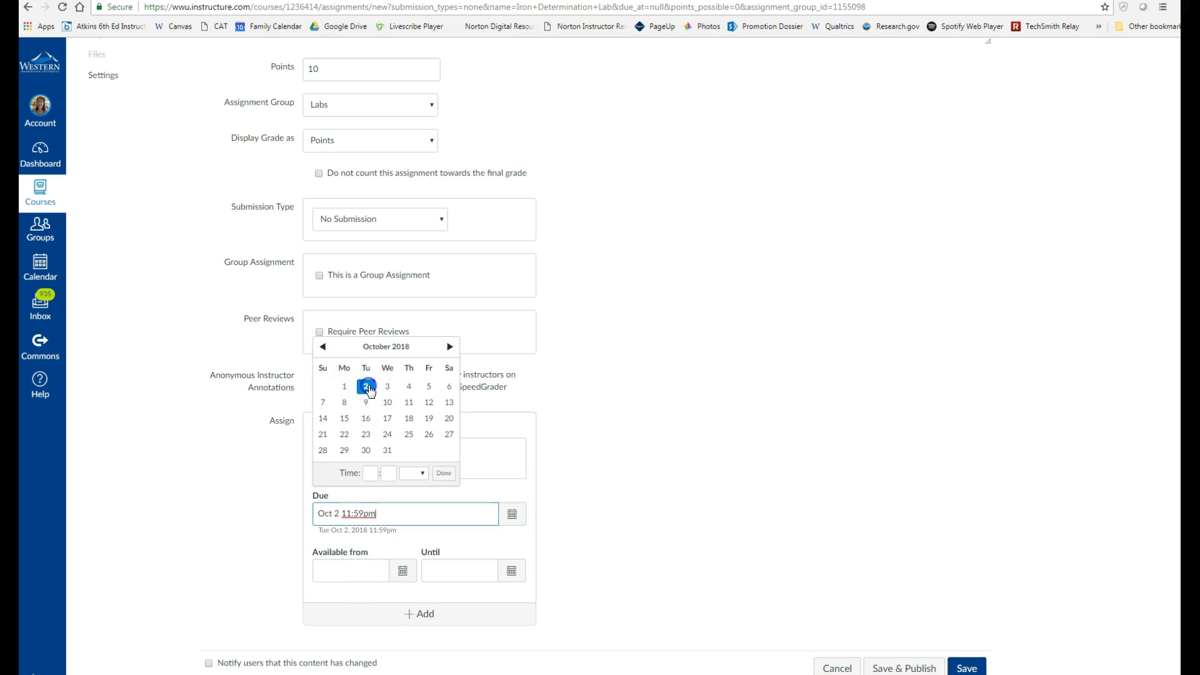
left_click(373, 472)
type("4")
left_click(388, 473)
type("5")
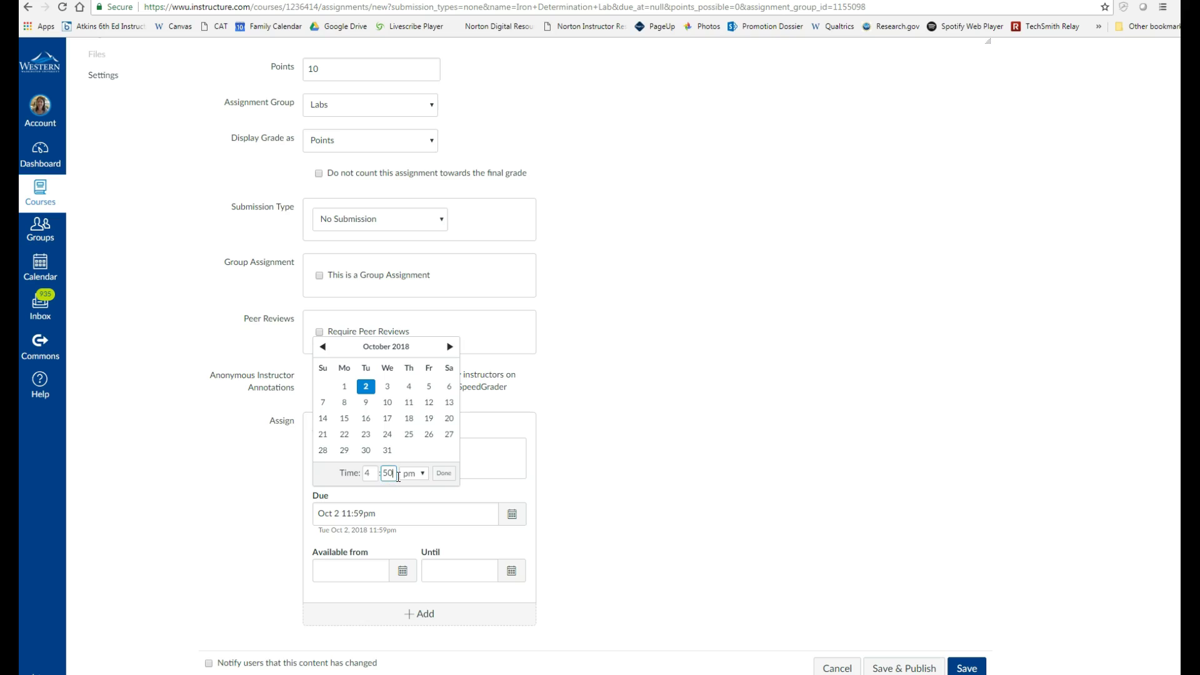
type("0")
left_click(444, 473)
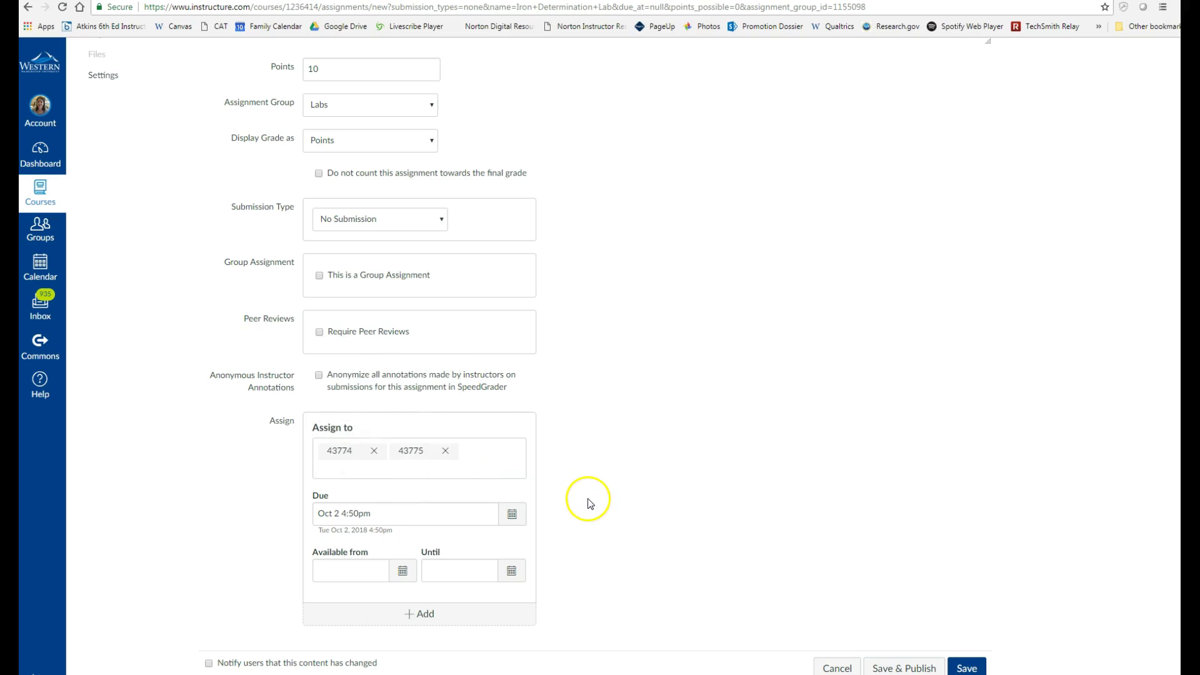
Step: Add a second assignee block to the assignment for course sections 43776 and 43777
left_click(412, 616)
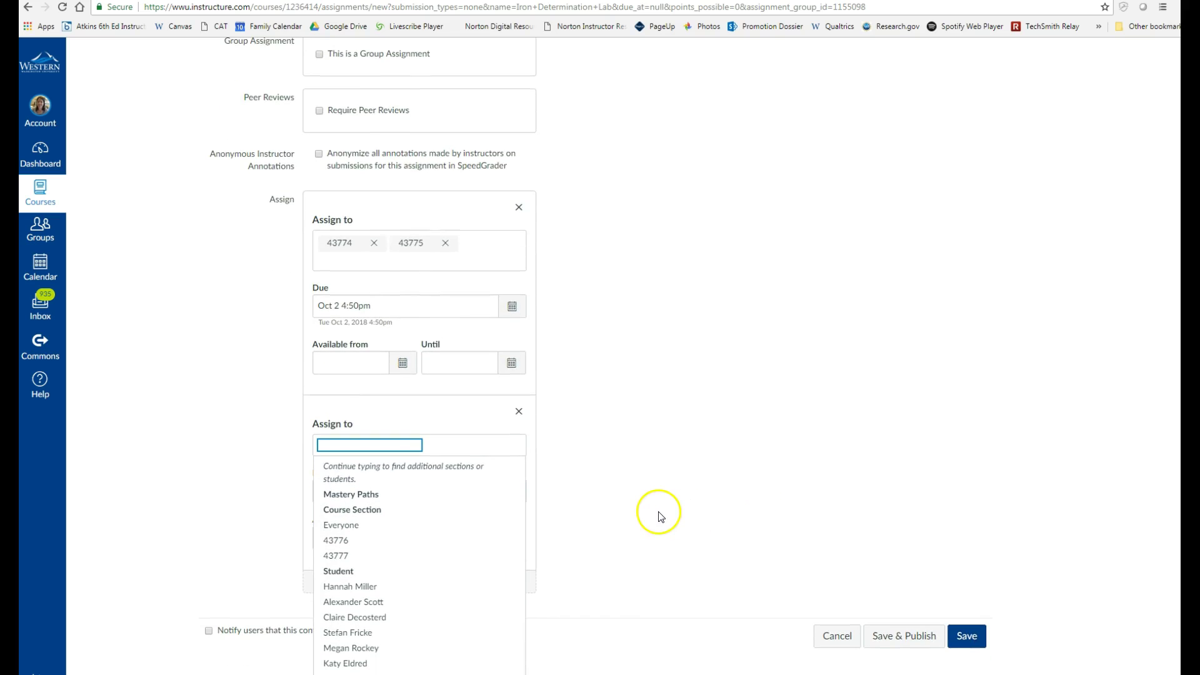
left_click(359, 541)
left_click(399, 456)
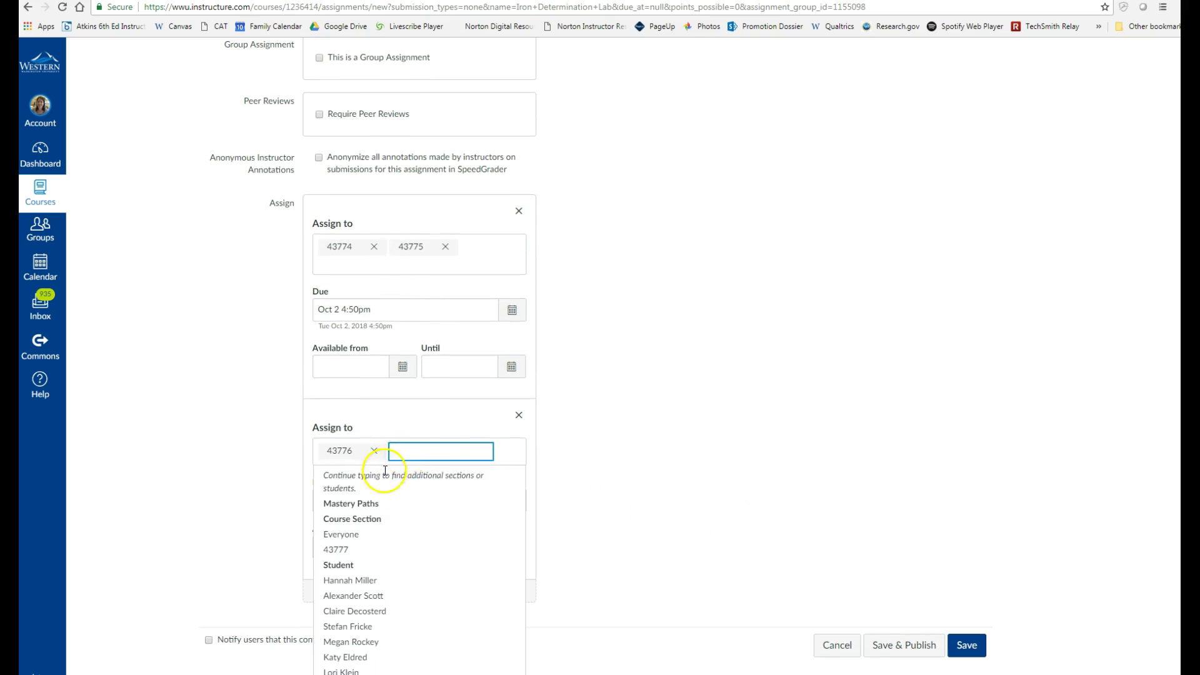
left_click(368, 553)
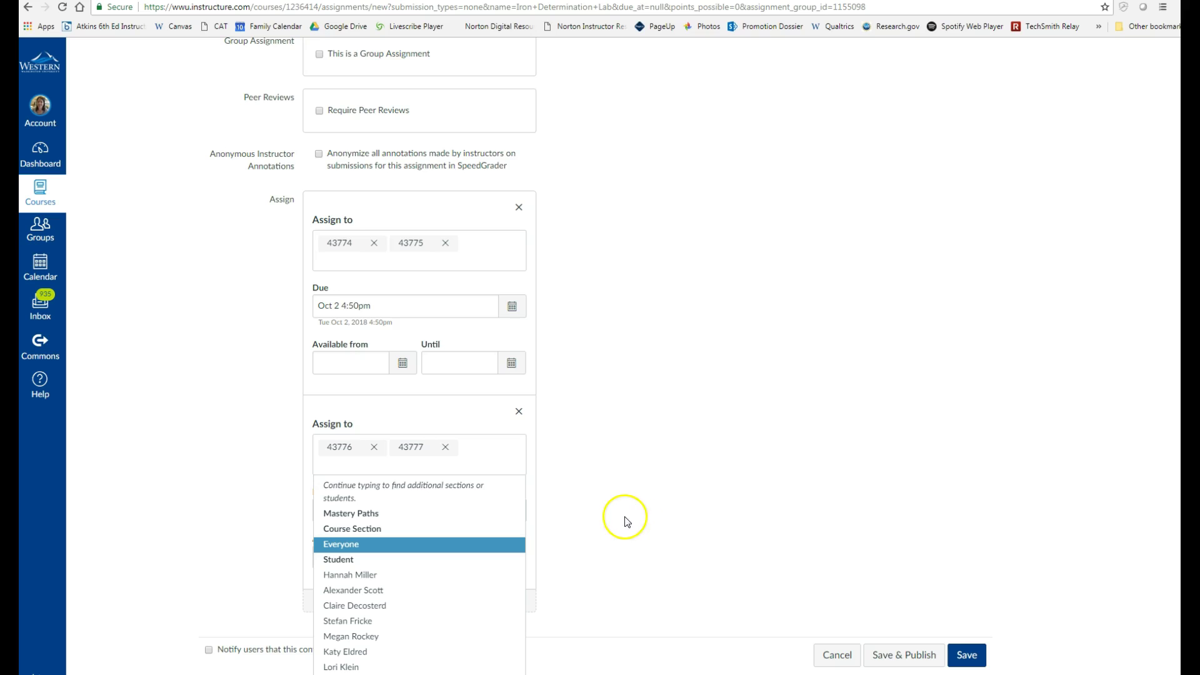
left_click(598, 494)
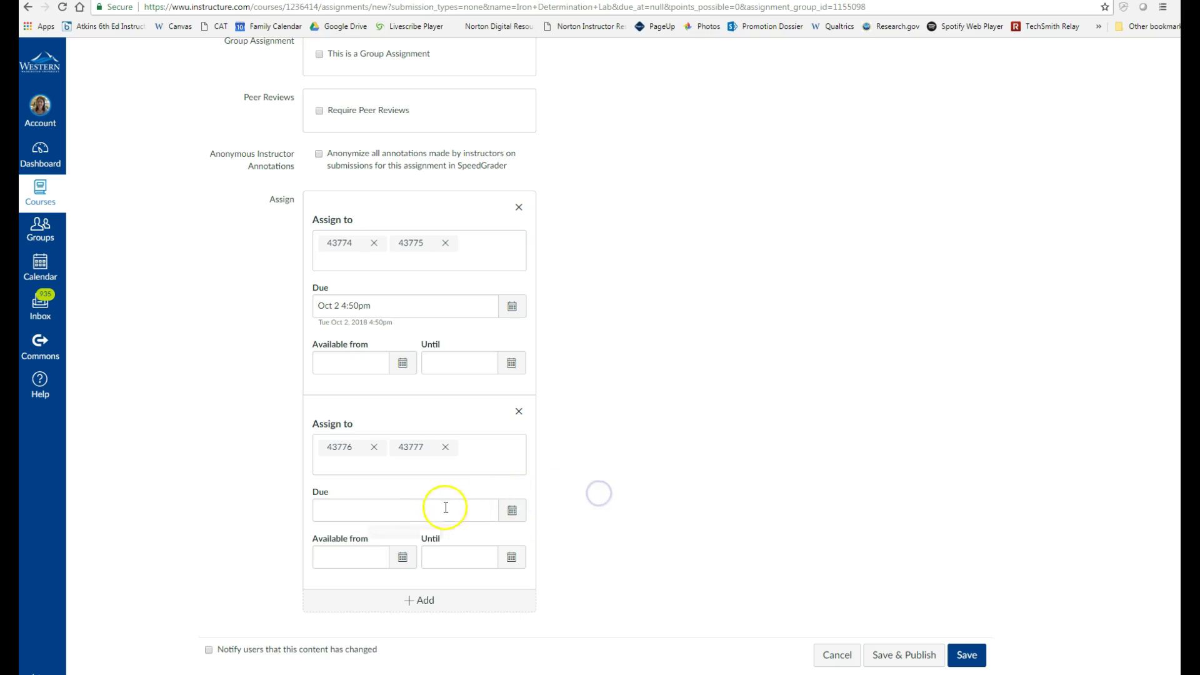
Step: Set the due date for sections 43776 and 43777 to October 4, 2018 at 1:50 pm
left_click(512, 510)
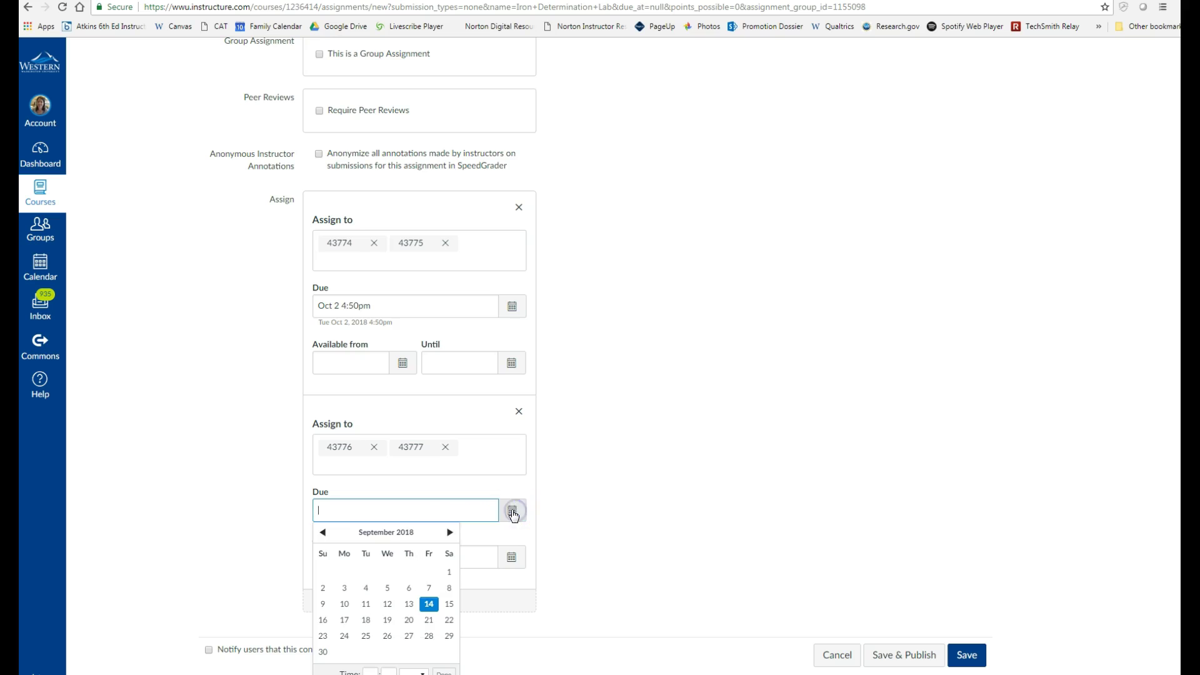
left_click(450, 533)
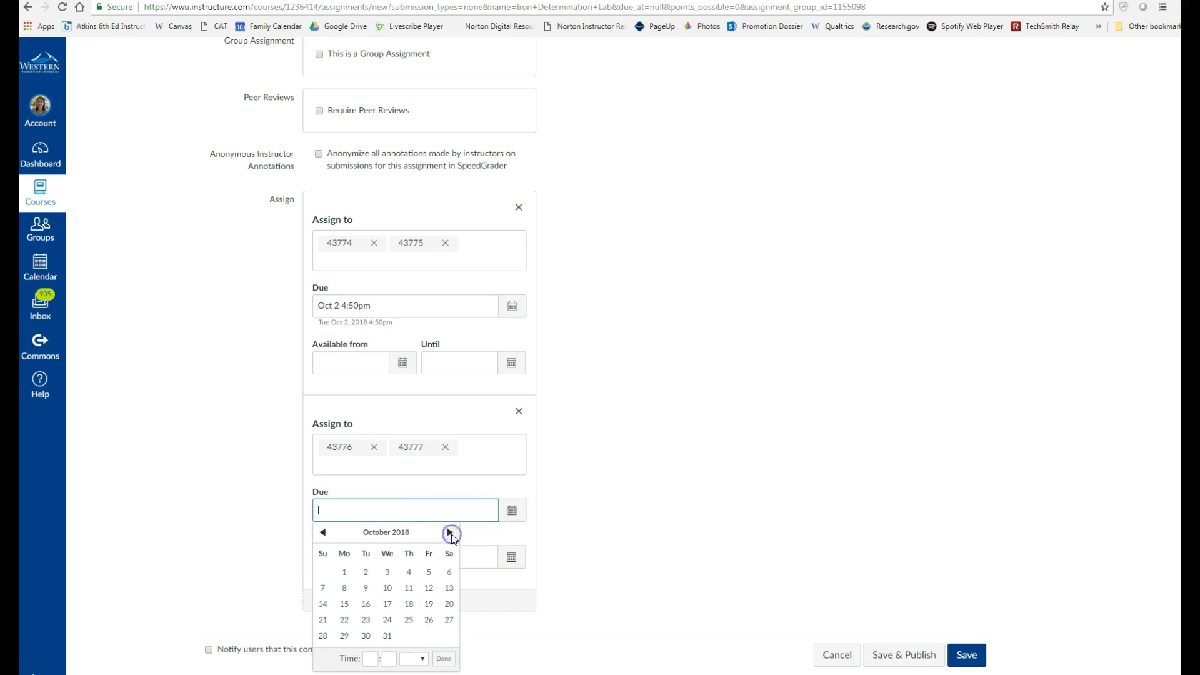
left_click(409, 573)
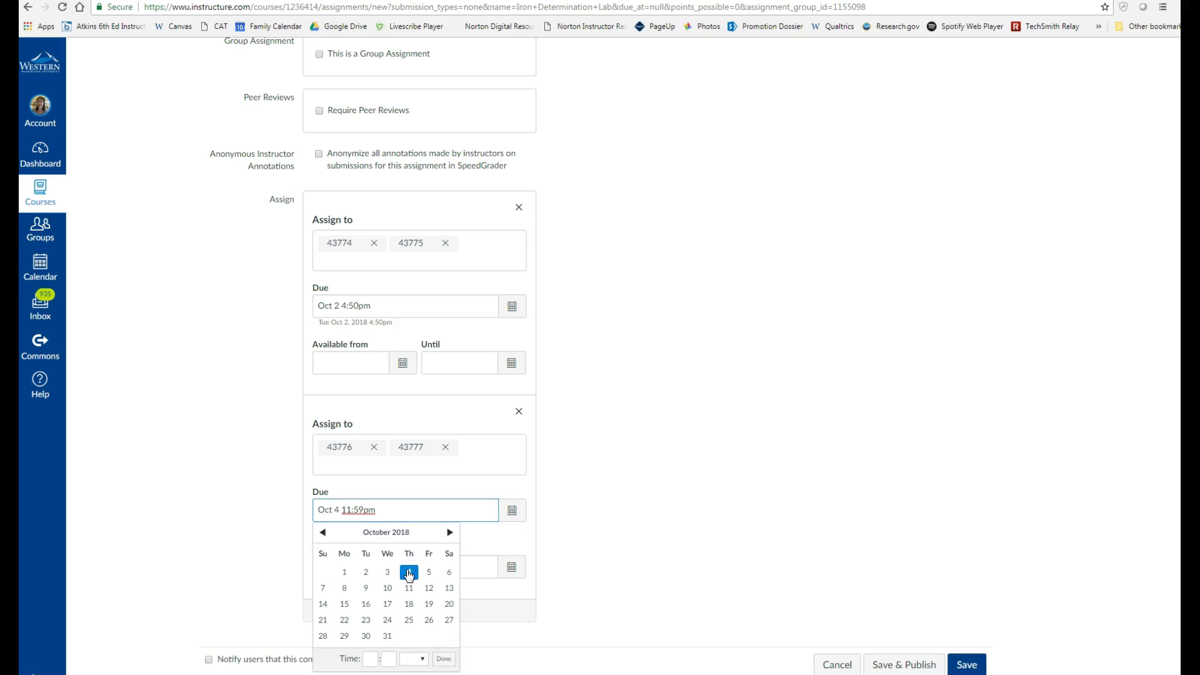
left_click(604, 551)
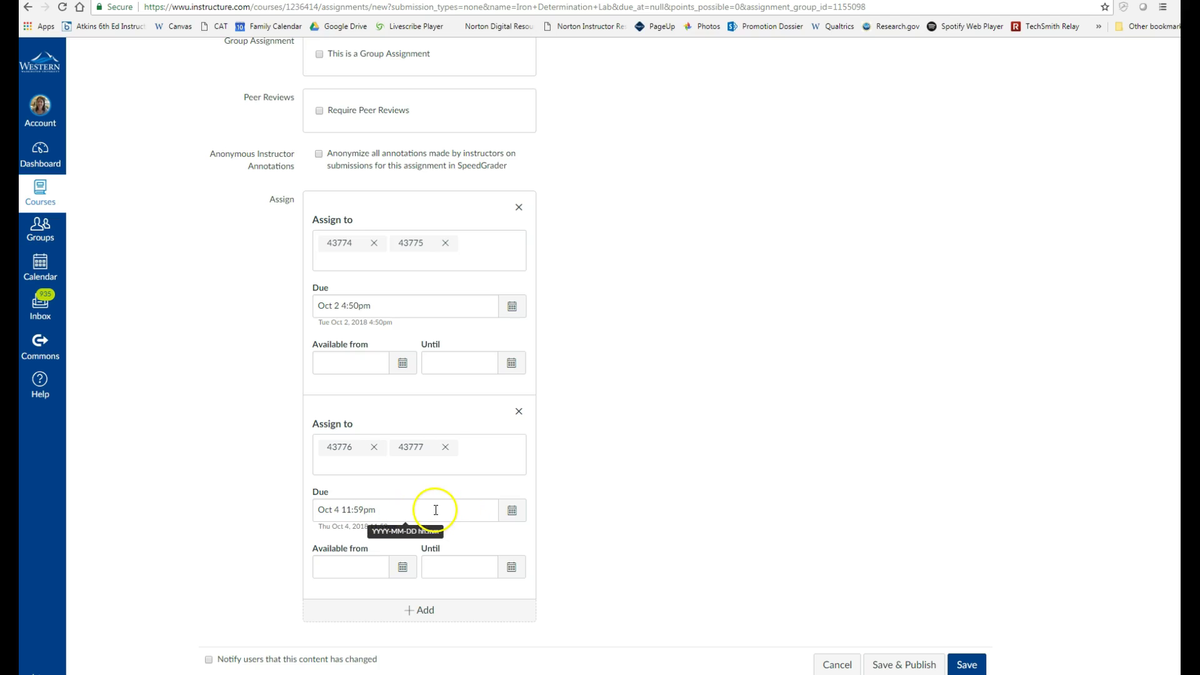
left_click(512, 514)
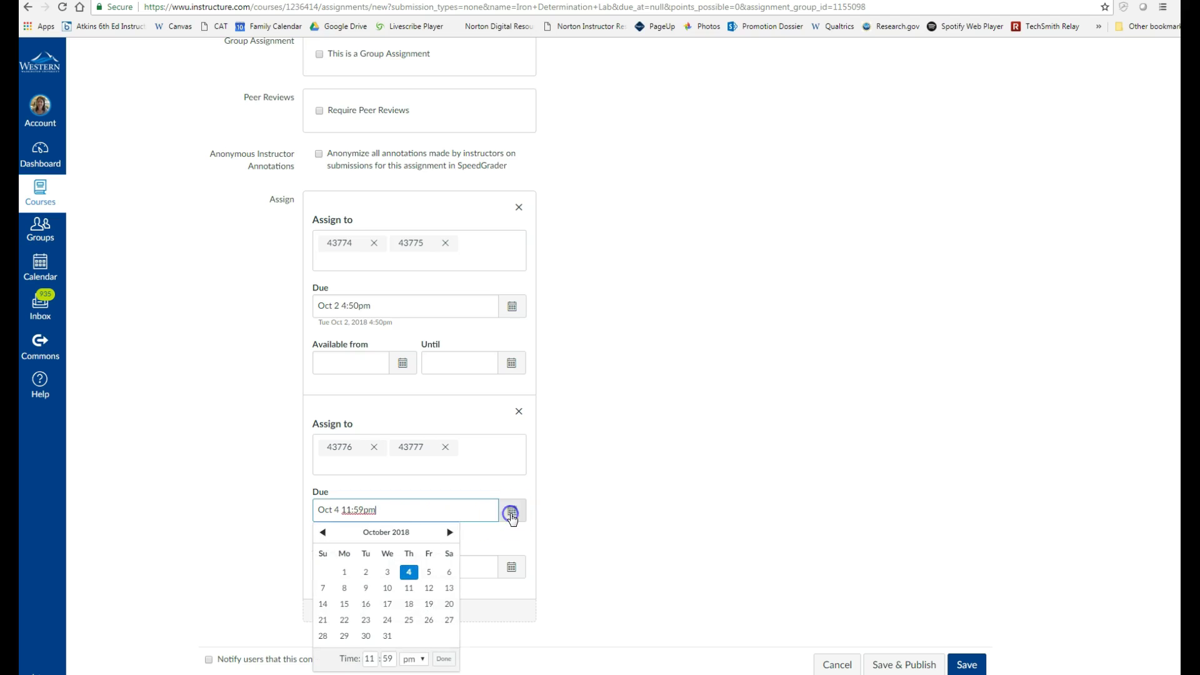
left_click(372, 658)
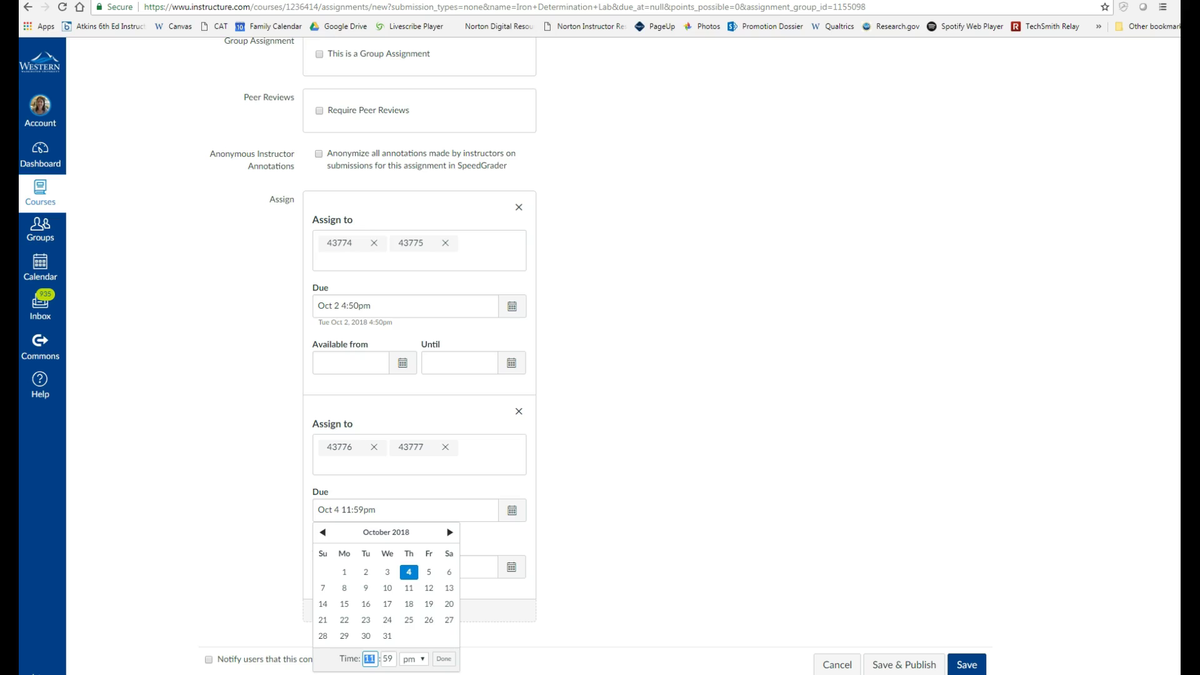
type("1")
left_click(392, 656)
type("50")
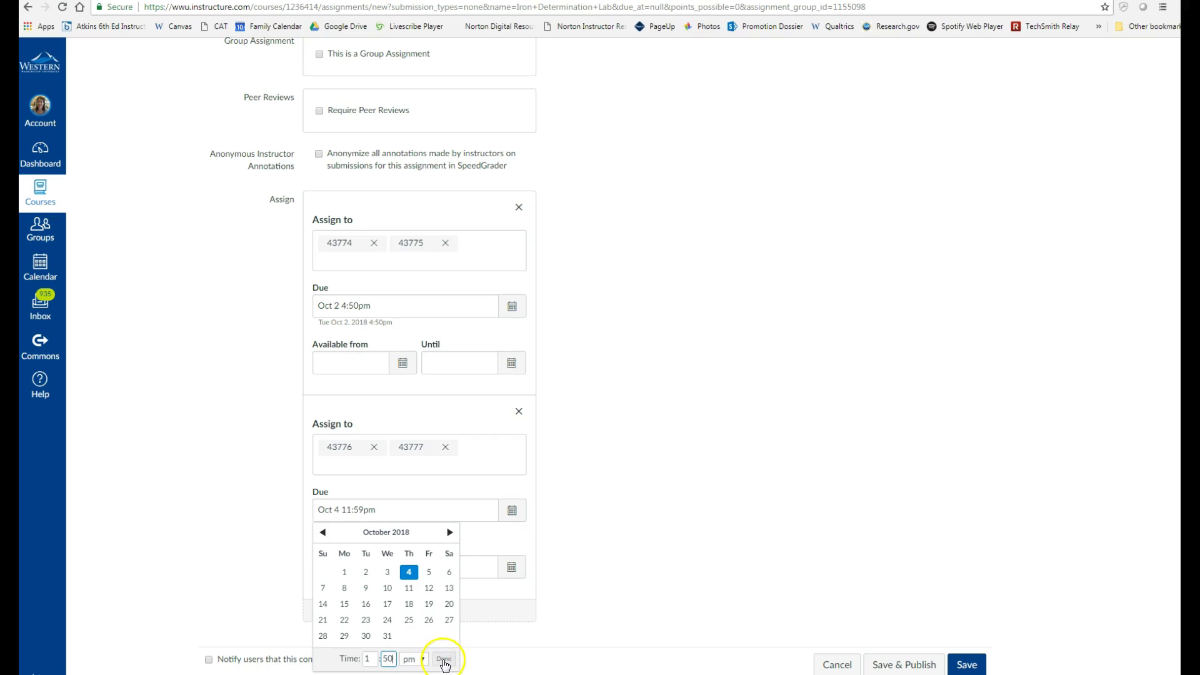
left_click(442, 660)
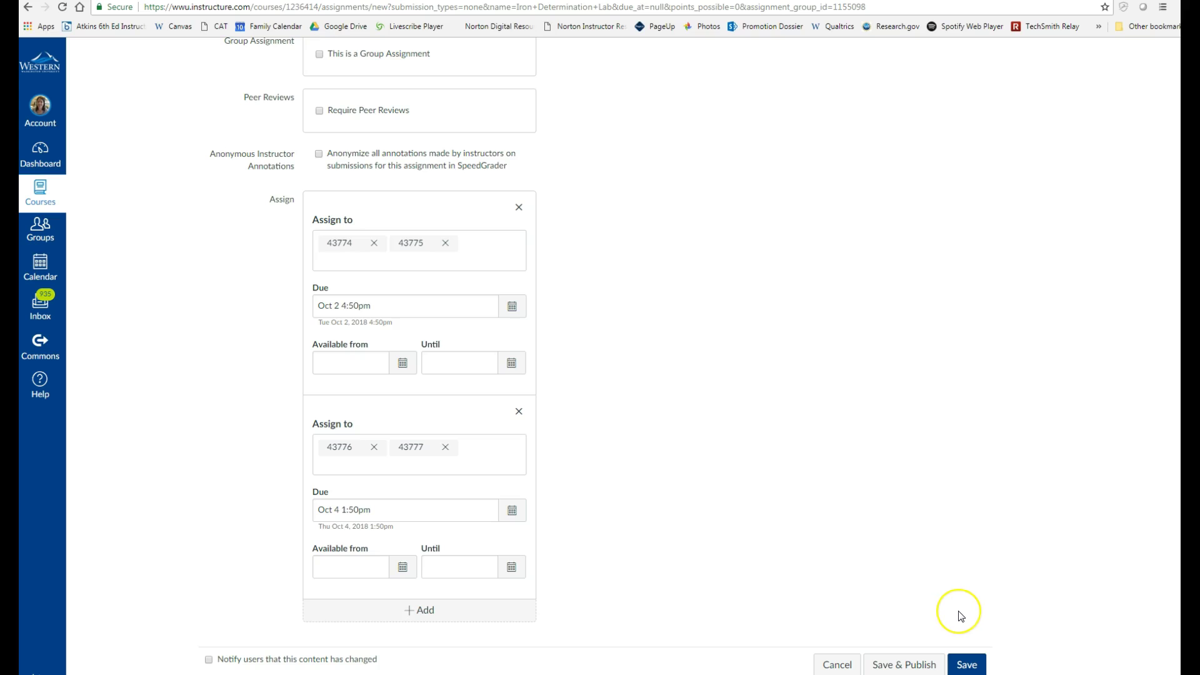
Step: Save and publish the Iron Determination Lab assignment, and return to the course's assignments list
left_click(978, 661)
left_click(928, 665)
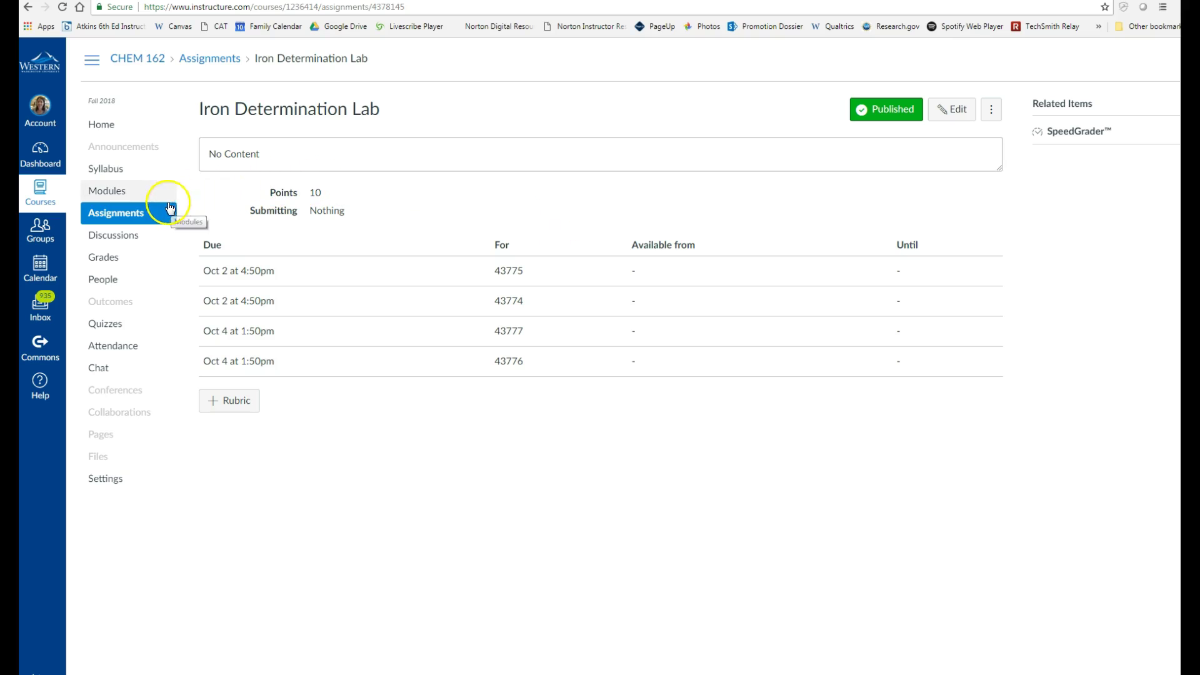
left_click(133, 216)
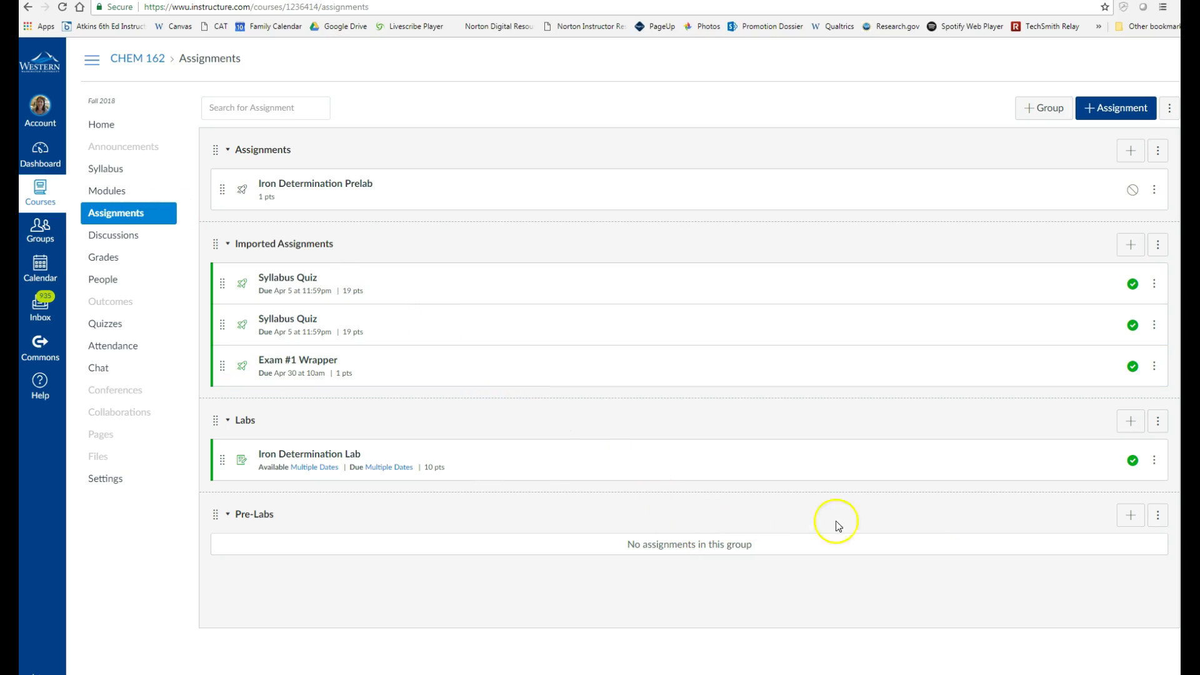
Step: Start an assignment named Iron Determination Pre-Lab in the Pre-Labs group and open its full options
left_click(1135, 519)
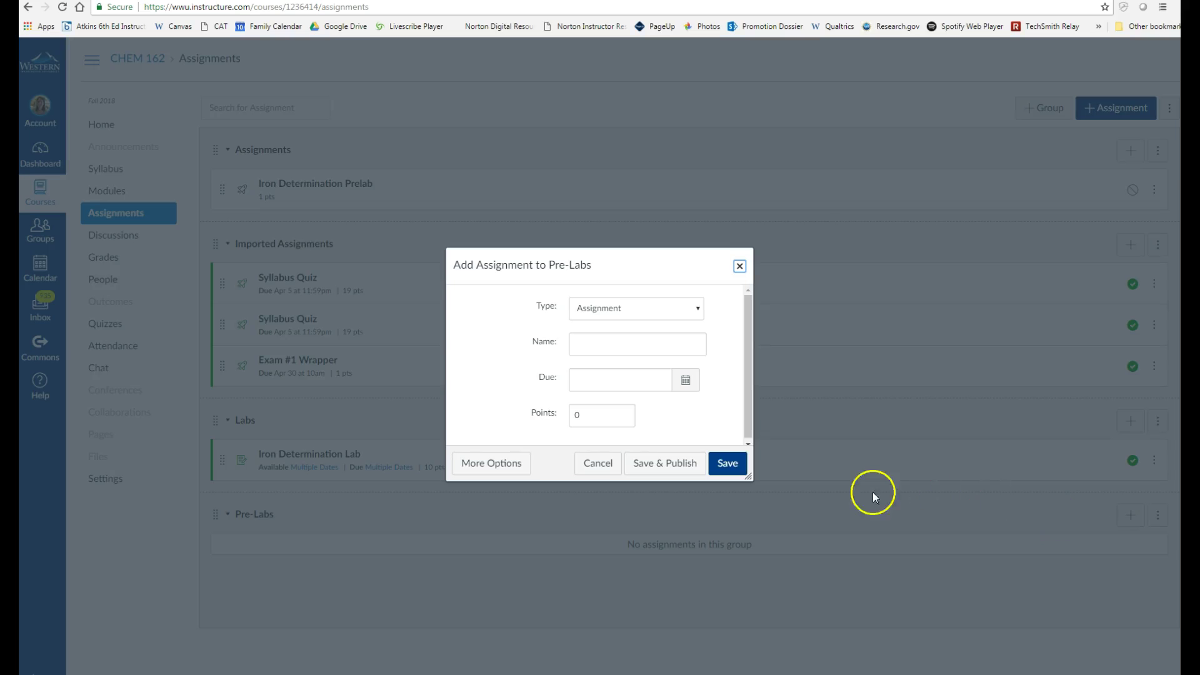
left_click(698, 309)
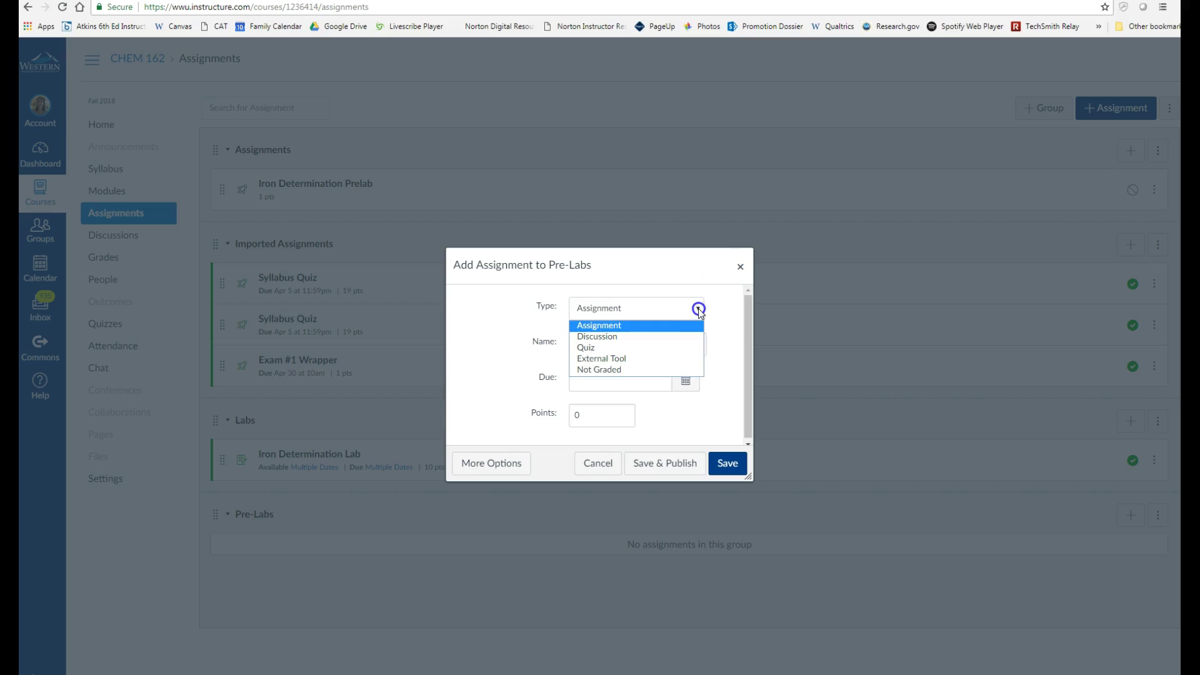
left_click(694, 326)
left_click(662, 343)
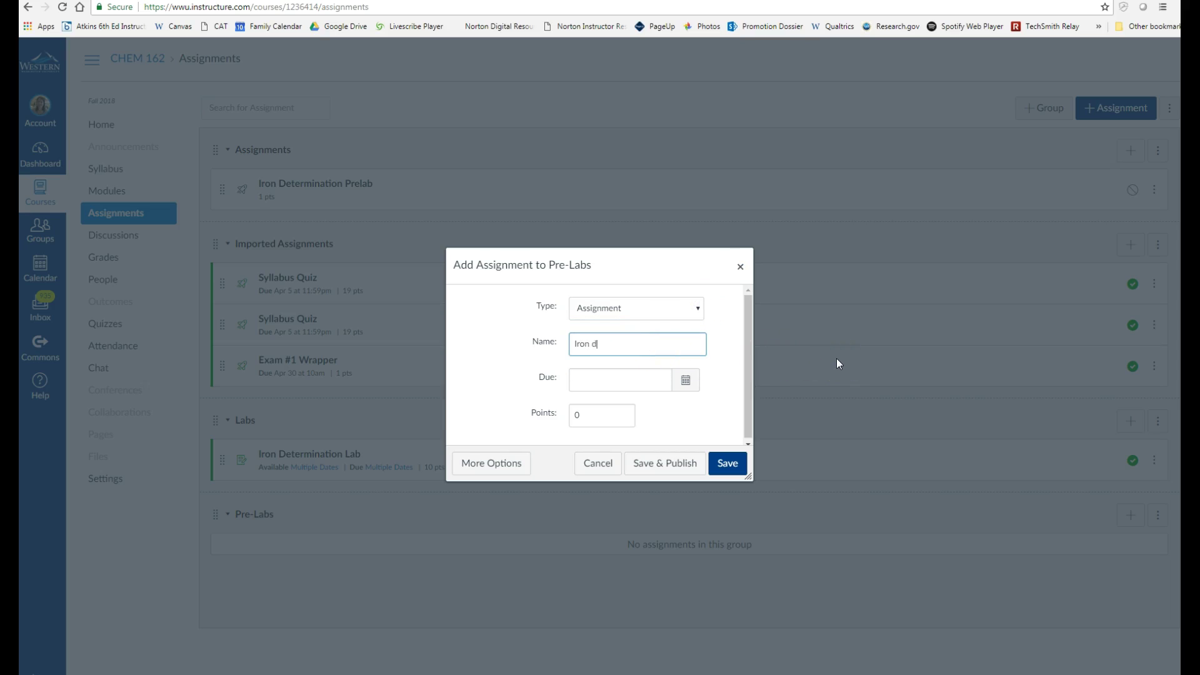
type("Iron Determination Pre-Lab")
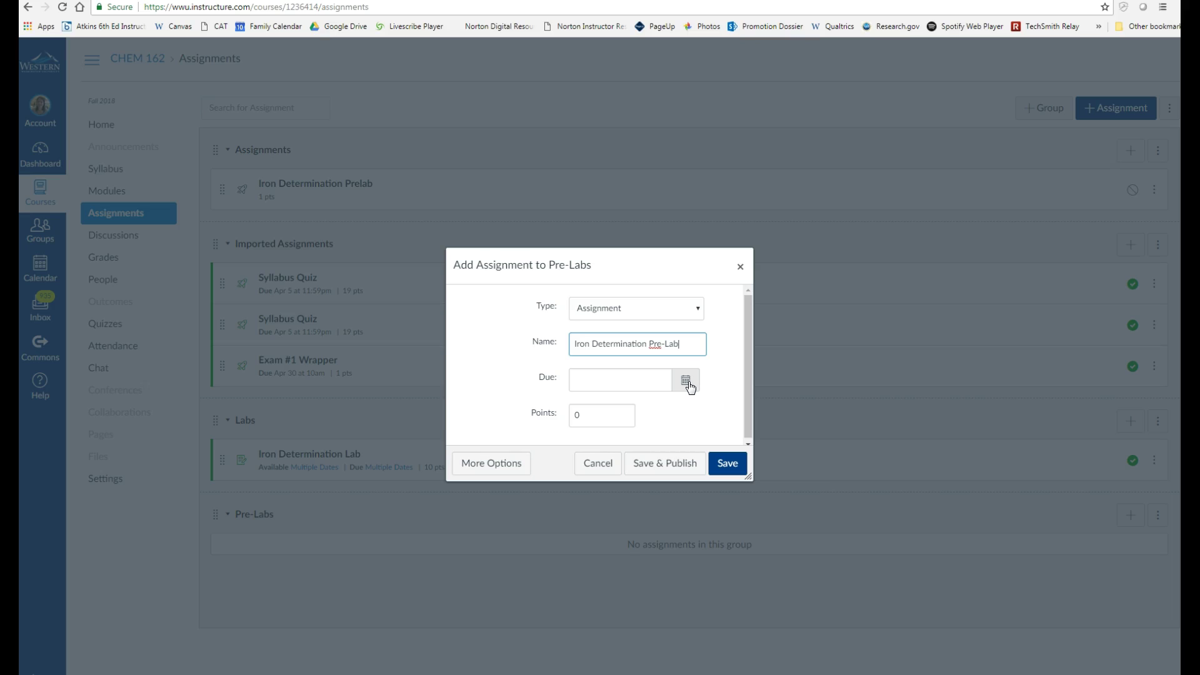
left_click(507, 463)
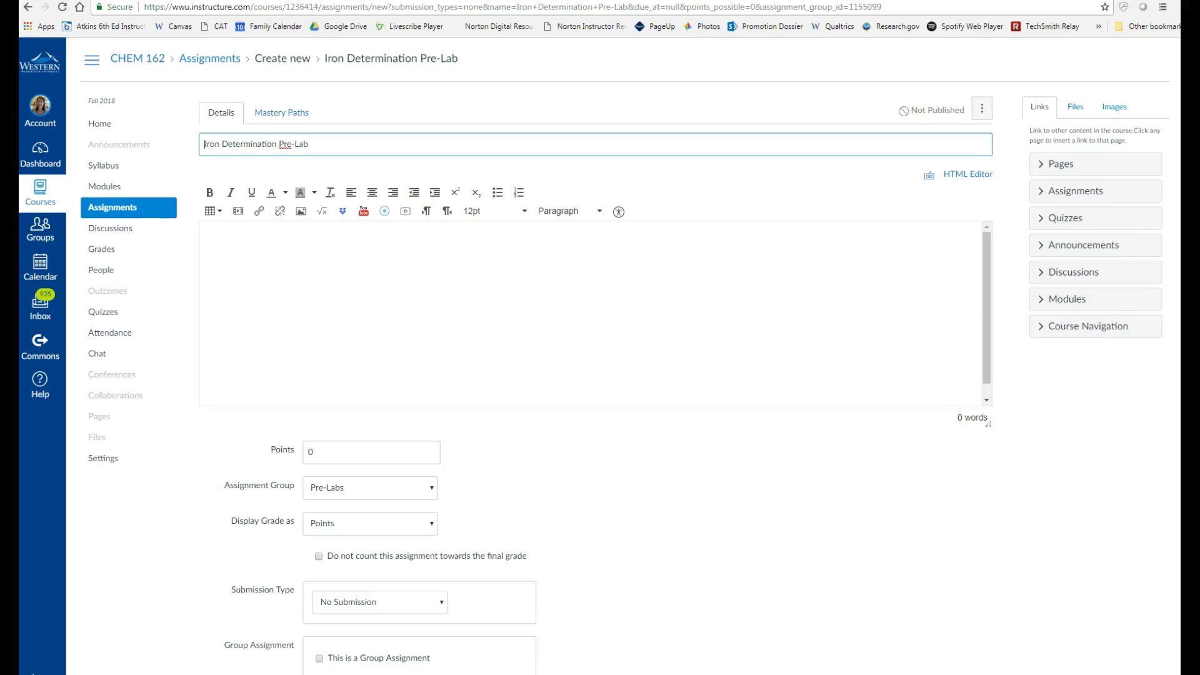
Step: Set the points for the Iron Determination Pre-Lab assignment to 5
scroll(625, 356, "down", 4)
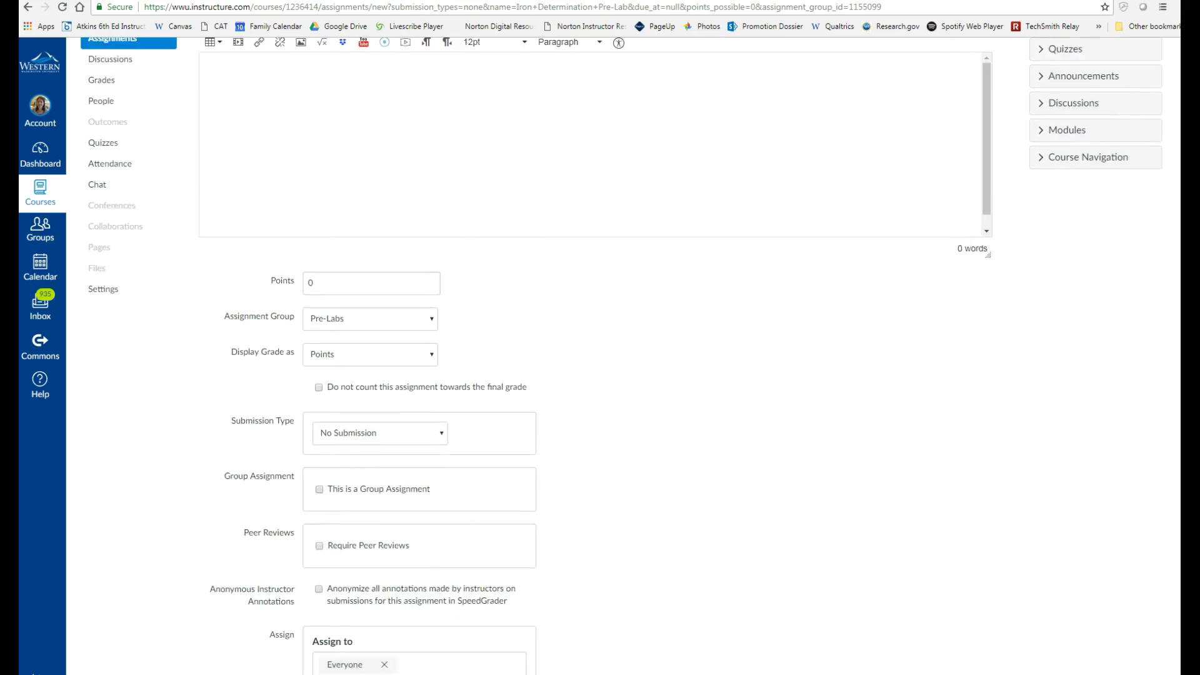
double_click(317, 231)
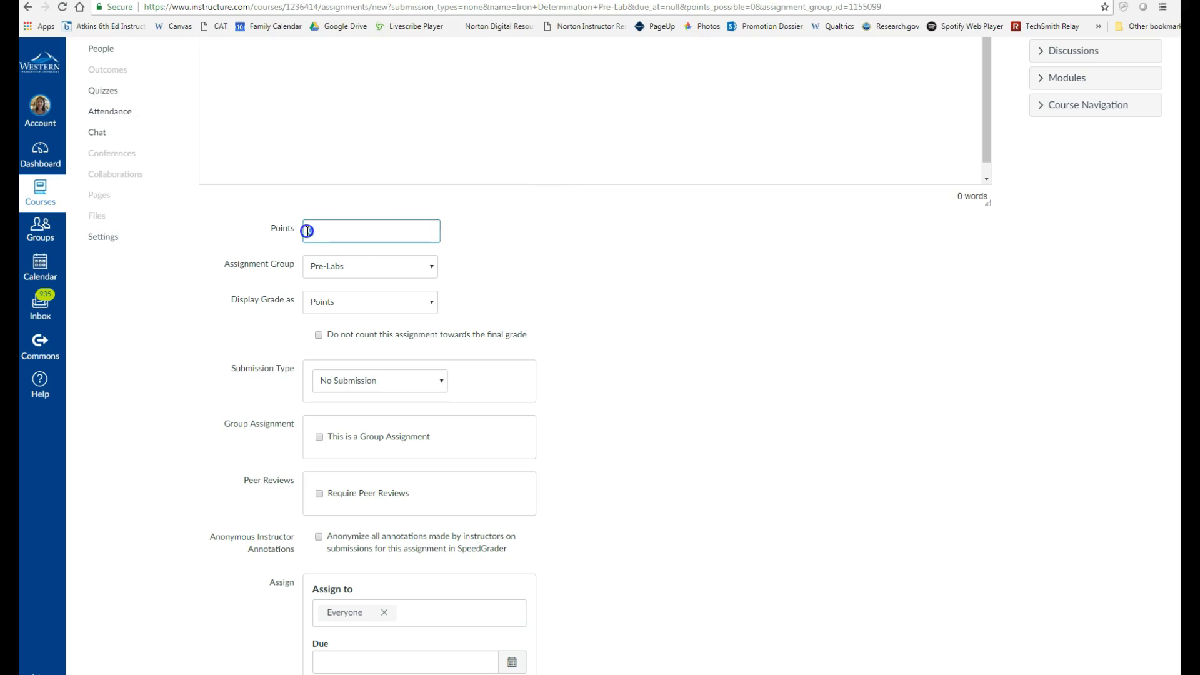
type("5")
Step: Replace Everyone with course sections 43774 and 43775 as the assignees of the pre-lab assignment
scroll(983, 193, "down", 2)
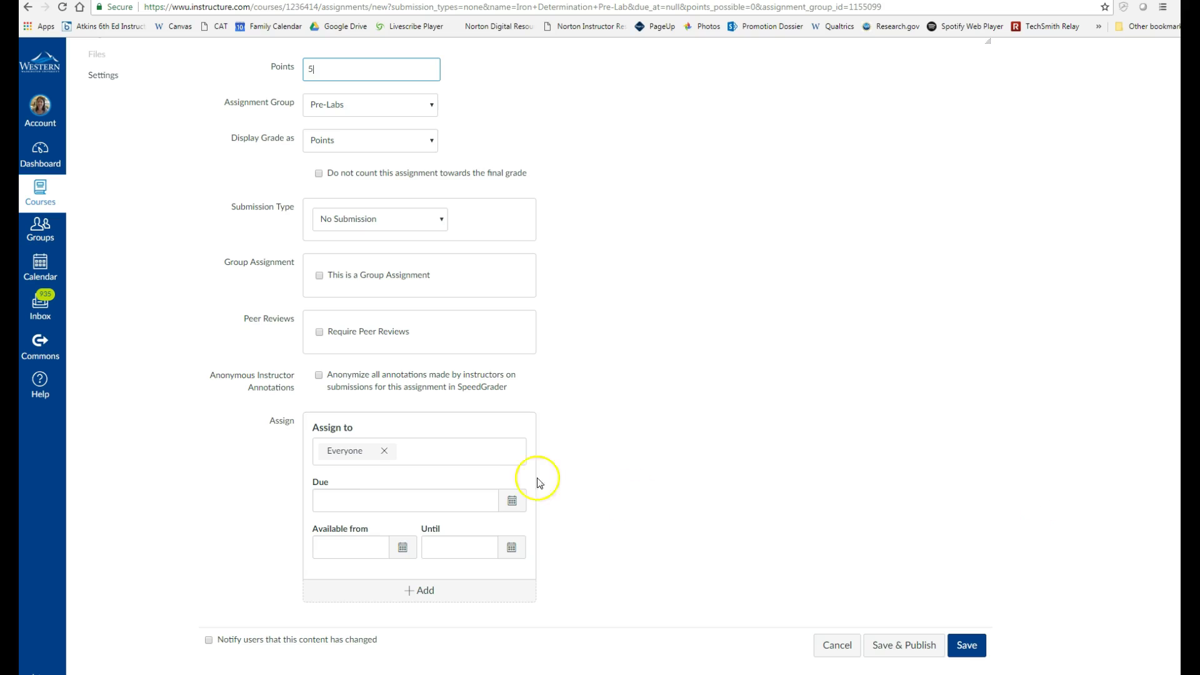
left_click(384, 451)
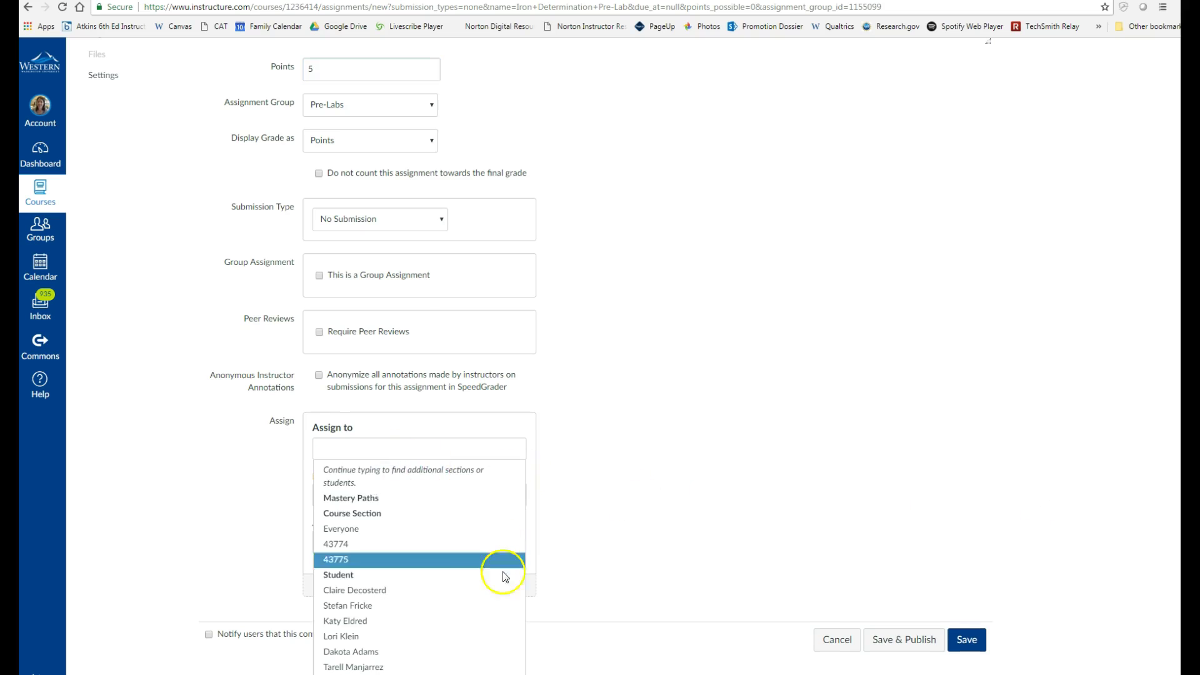
left_click(430, 453)
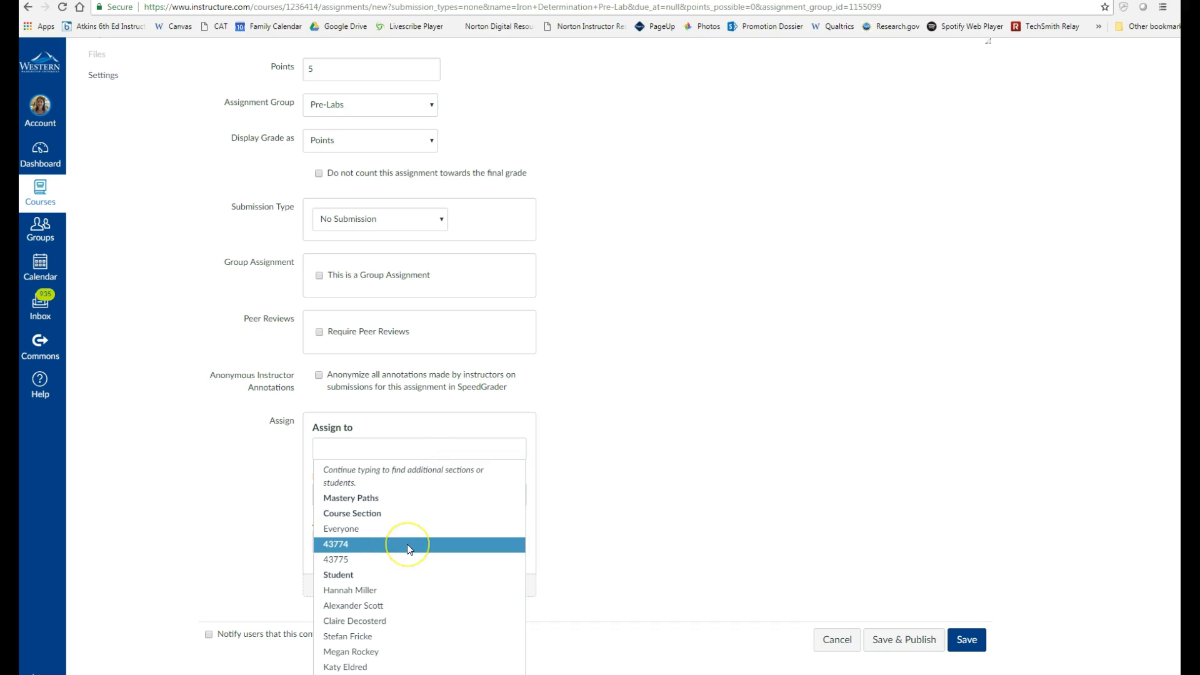
left_click(407, 544)
left_click(415, 461)
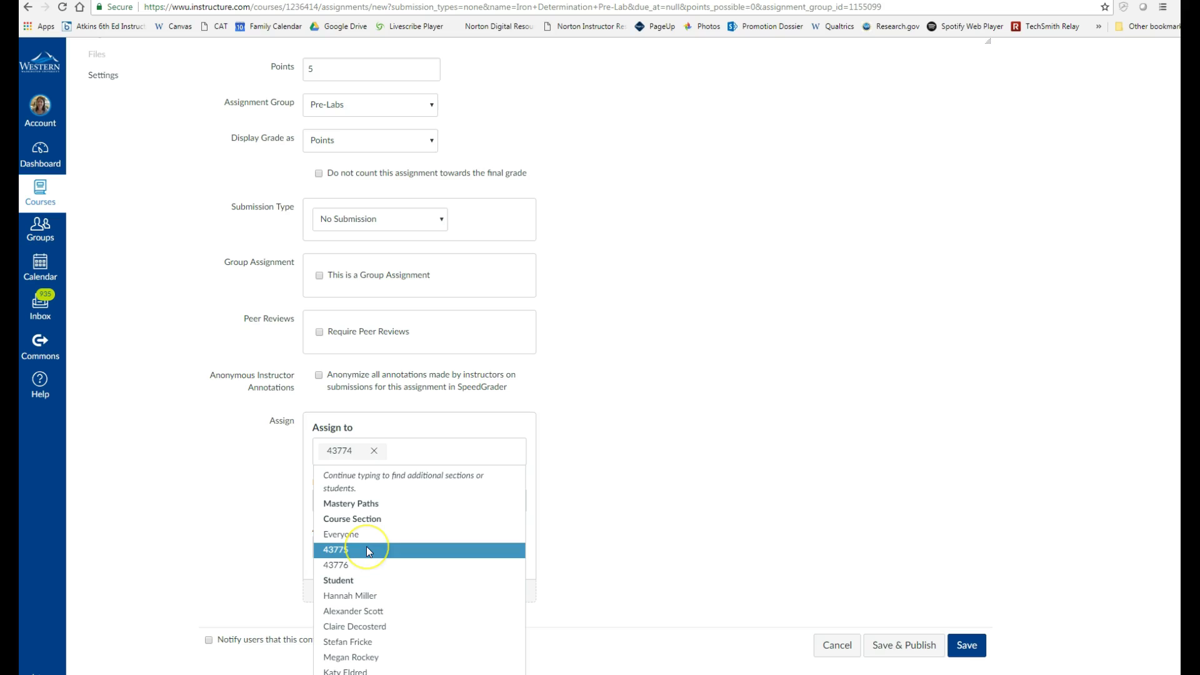
left_click(366, 549)
left_click(415, 466)
left_click(667, 527)
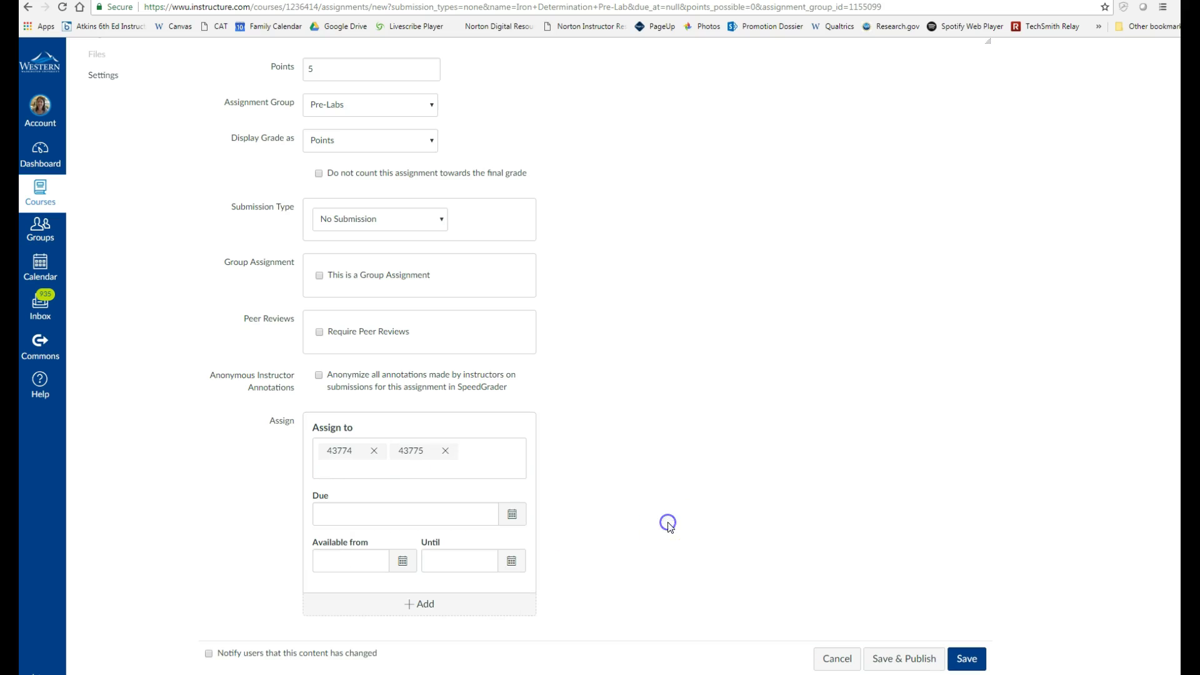
Step: Set the pre-lab due date for sections 43774 and 43775 to October 1, 2018 at 11:59 pm
left_click(514, 519)
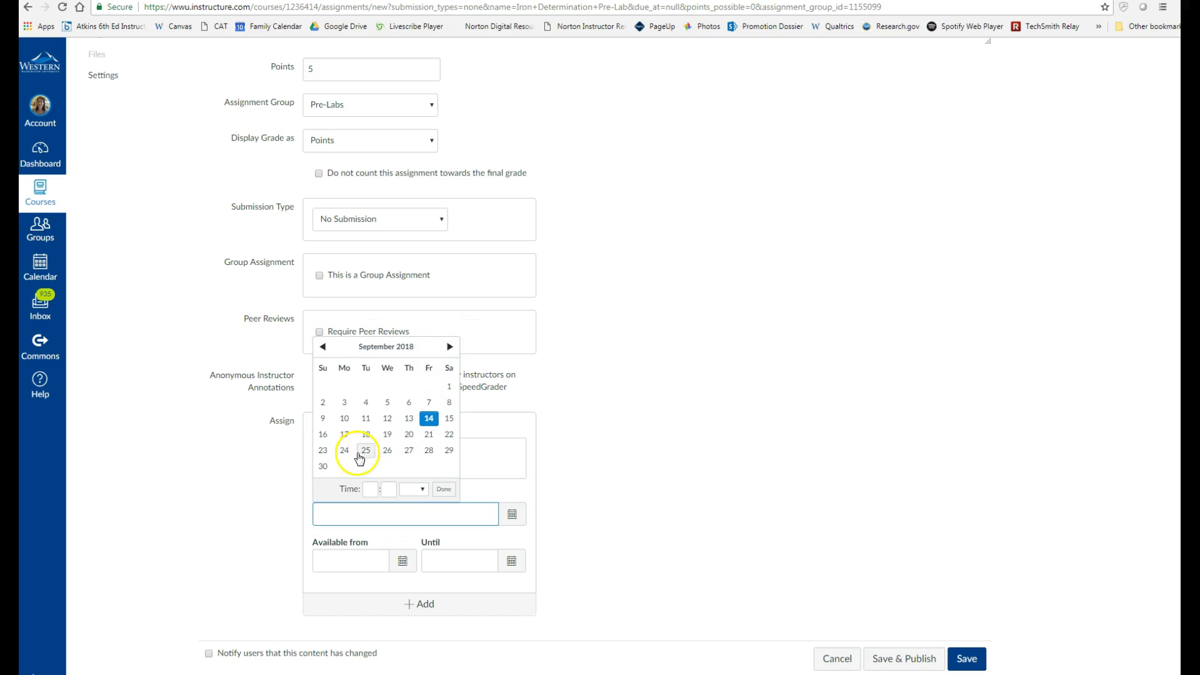
left_click(450, 347)
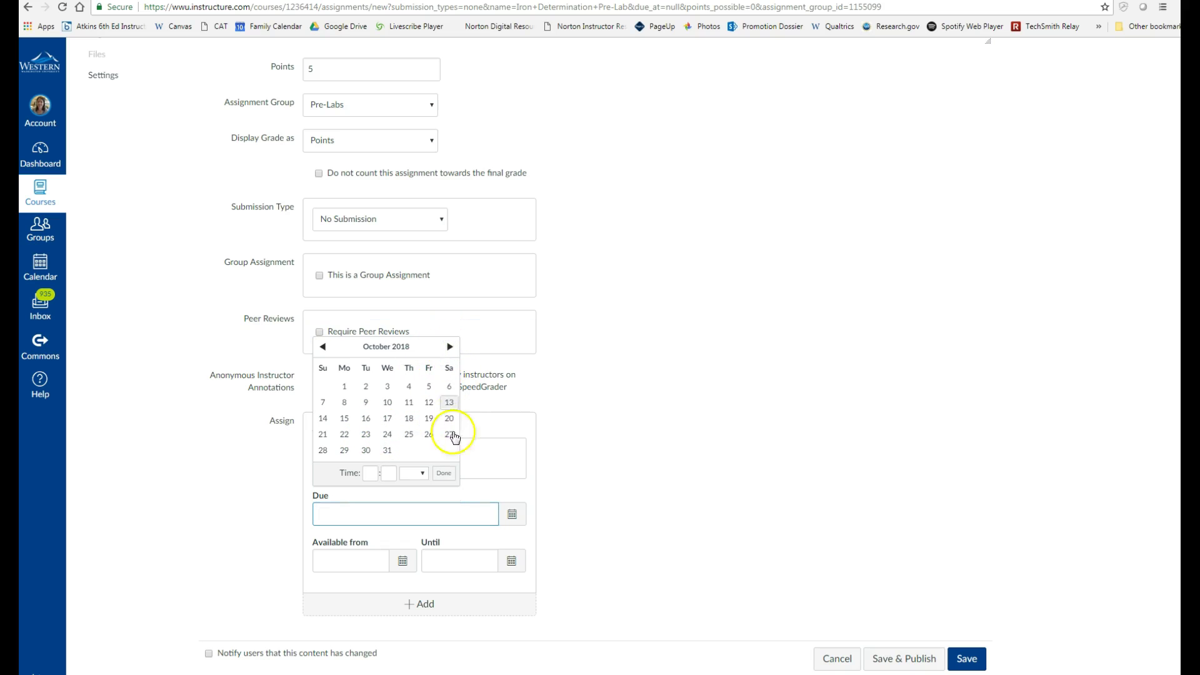
left_click(345, 387)
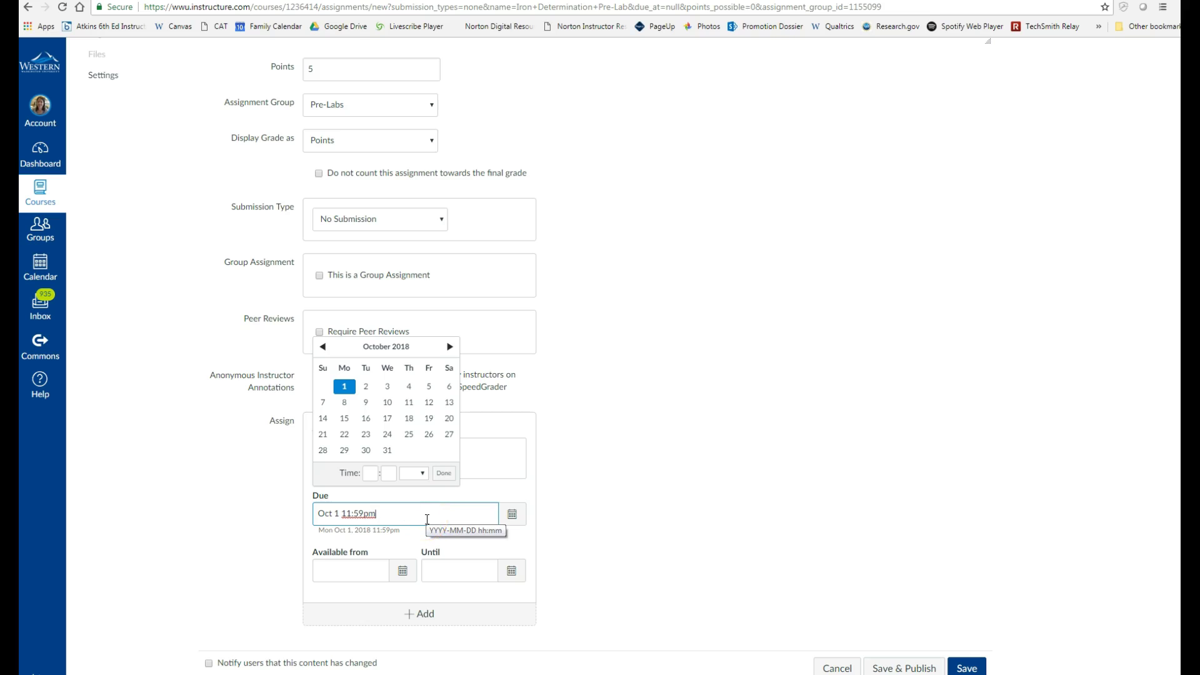
left_click(445, 473)
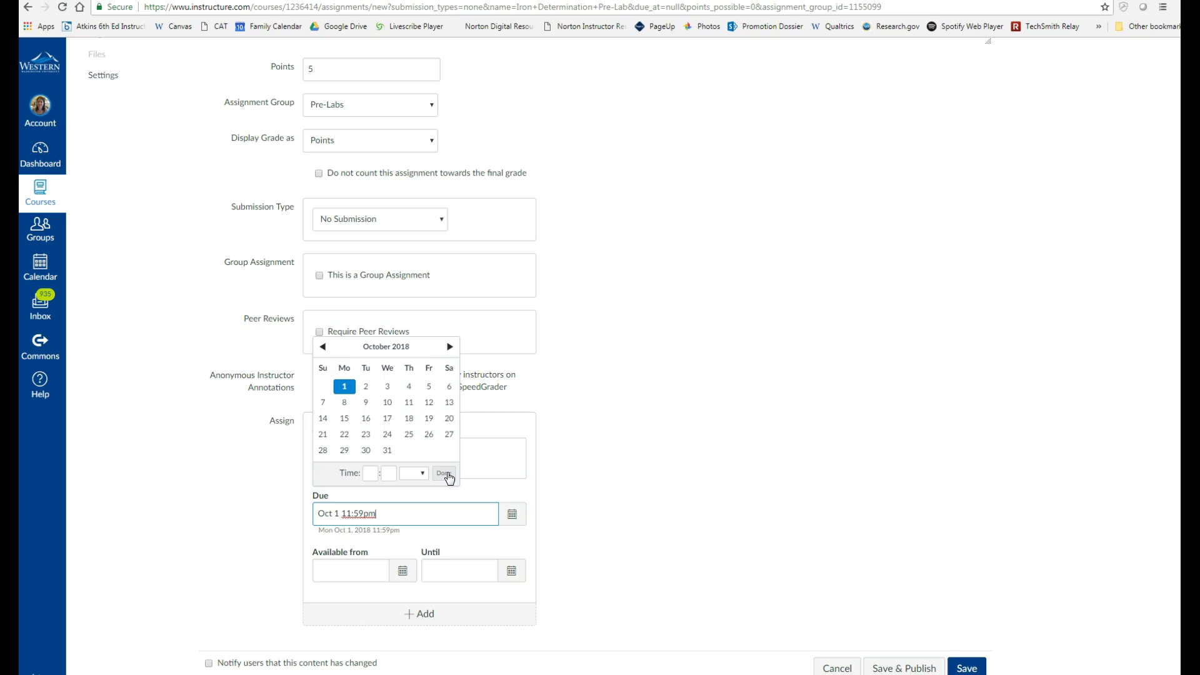
left_click(447, 474)
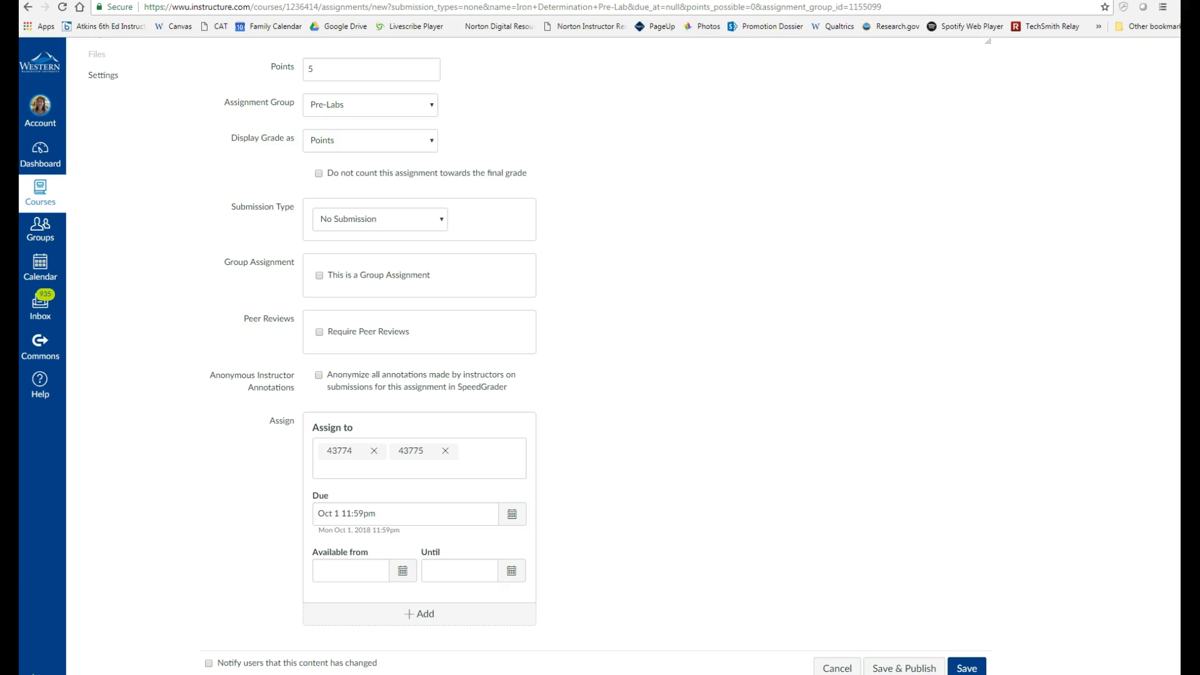
scroll(538, 356, "down", 1)
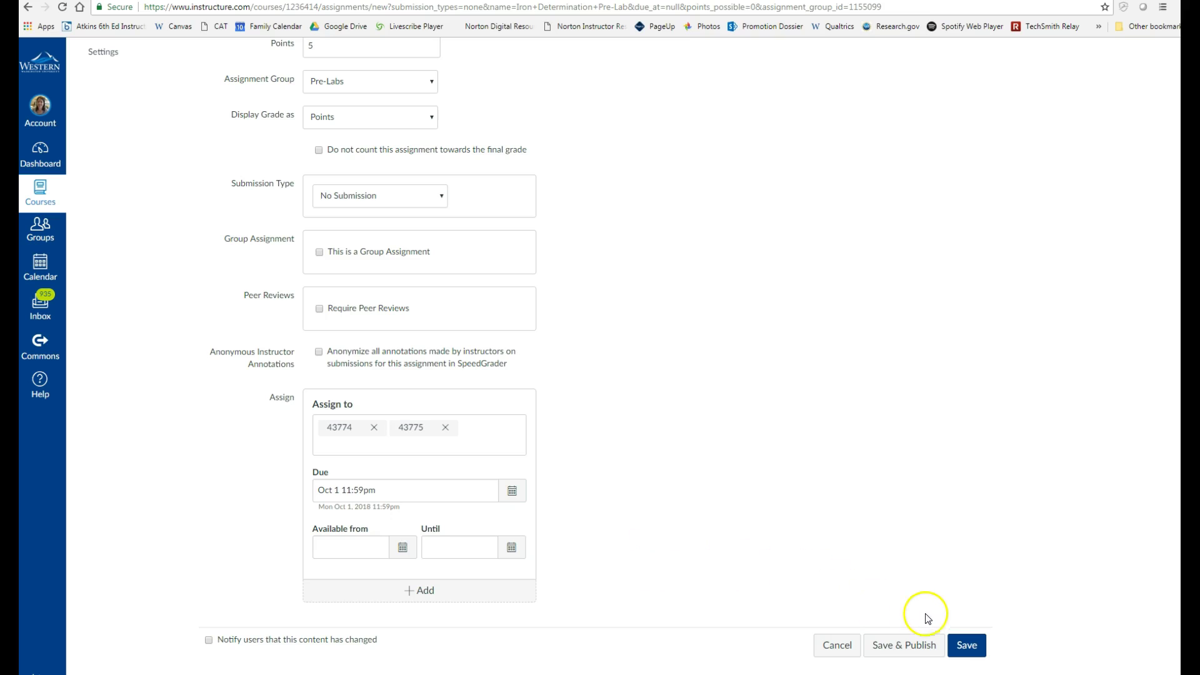
left_click(973, 649)
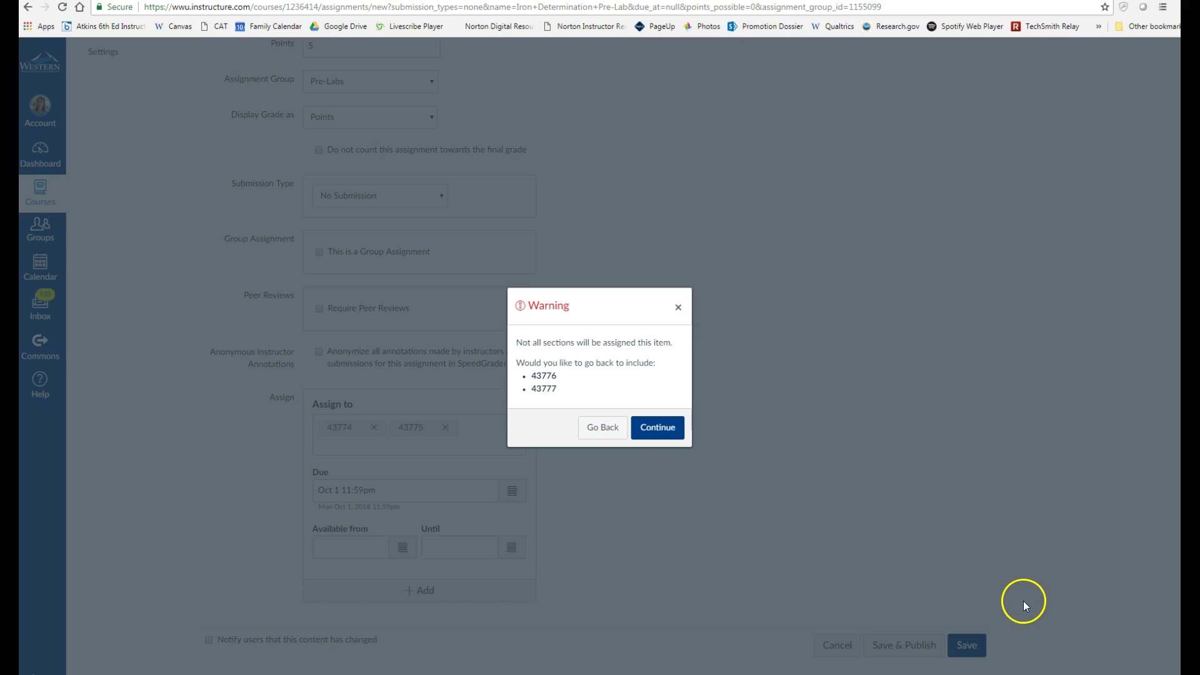
left_click(602, 426)
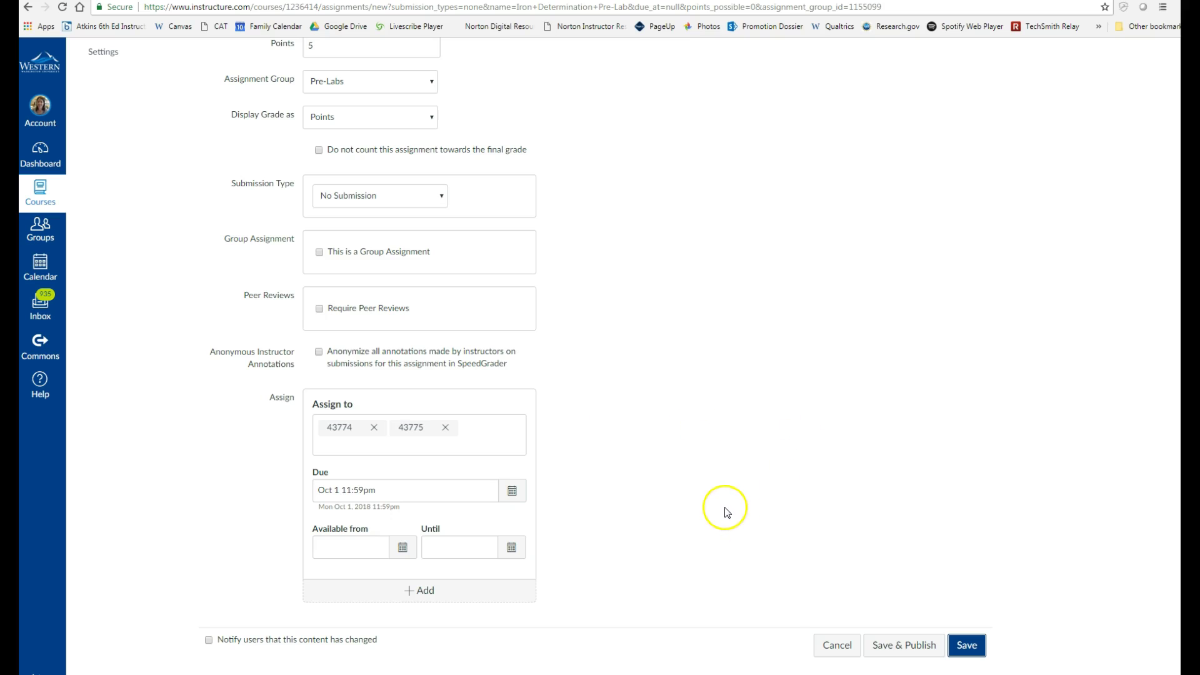
Step: Add a second assignee block to the pre-lab assignment for course sections 43776 and 43777
left_click(422, 591)
scroll(753, 519, "down", 3)
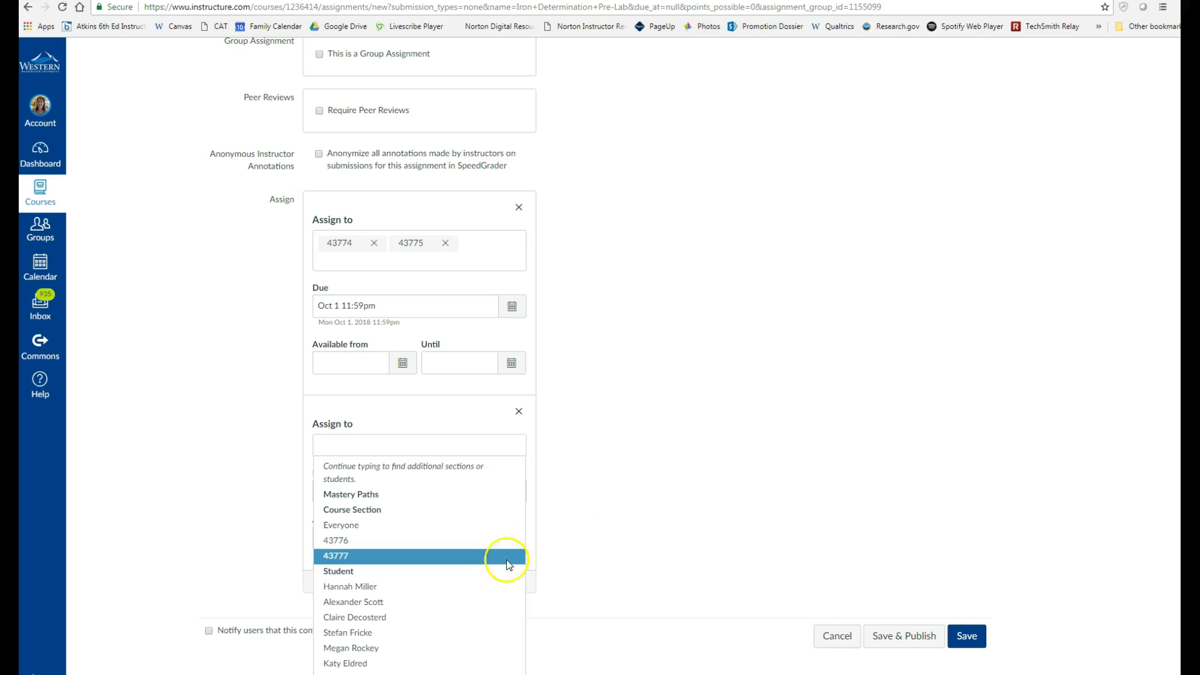
left_click(395, 541)
left_click(514, 450)
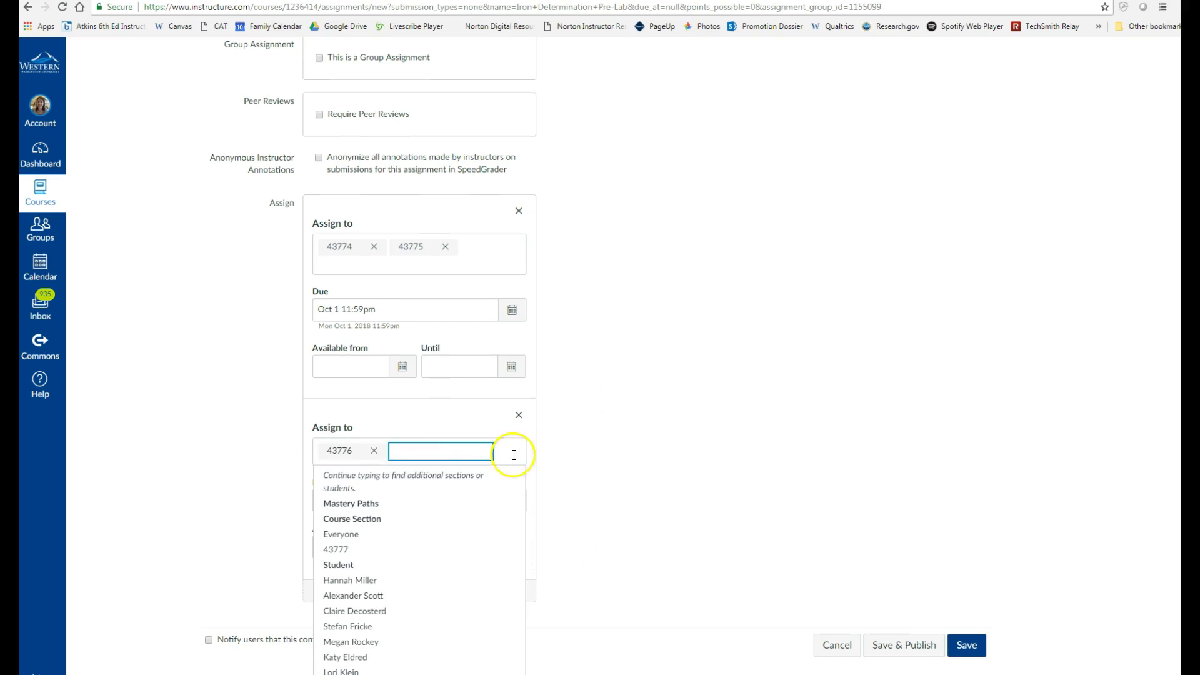
left_click(391, 551)
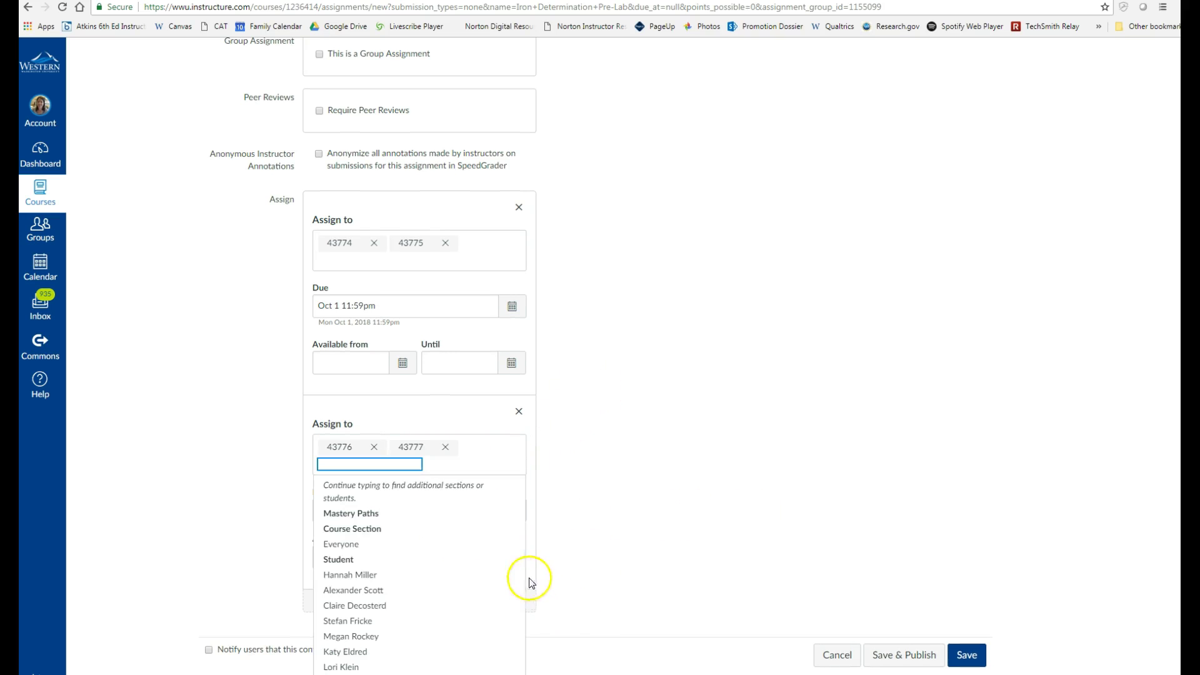
left_click(679, 507)
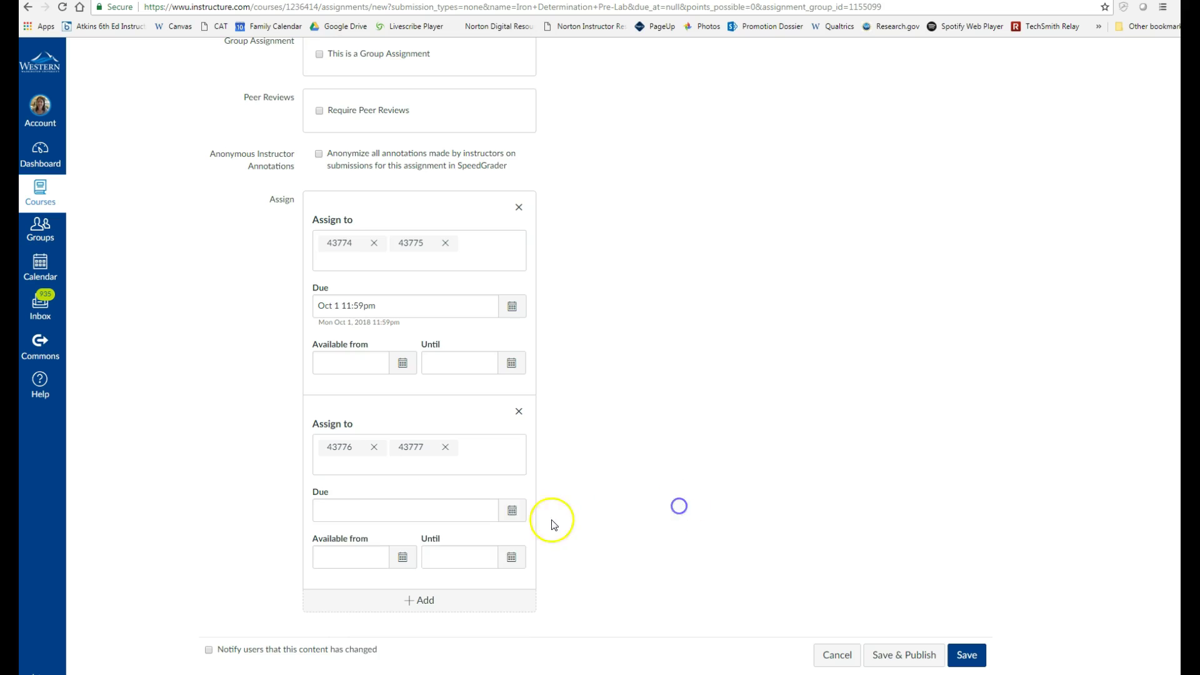
Step: Set the pre-lab due date for sections 43776 and 43777 to October 3, 2018 at 11:59 pm
left_click(512, 512)
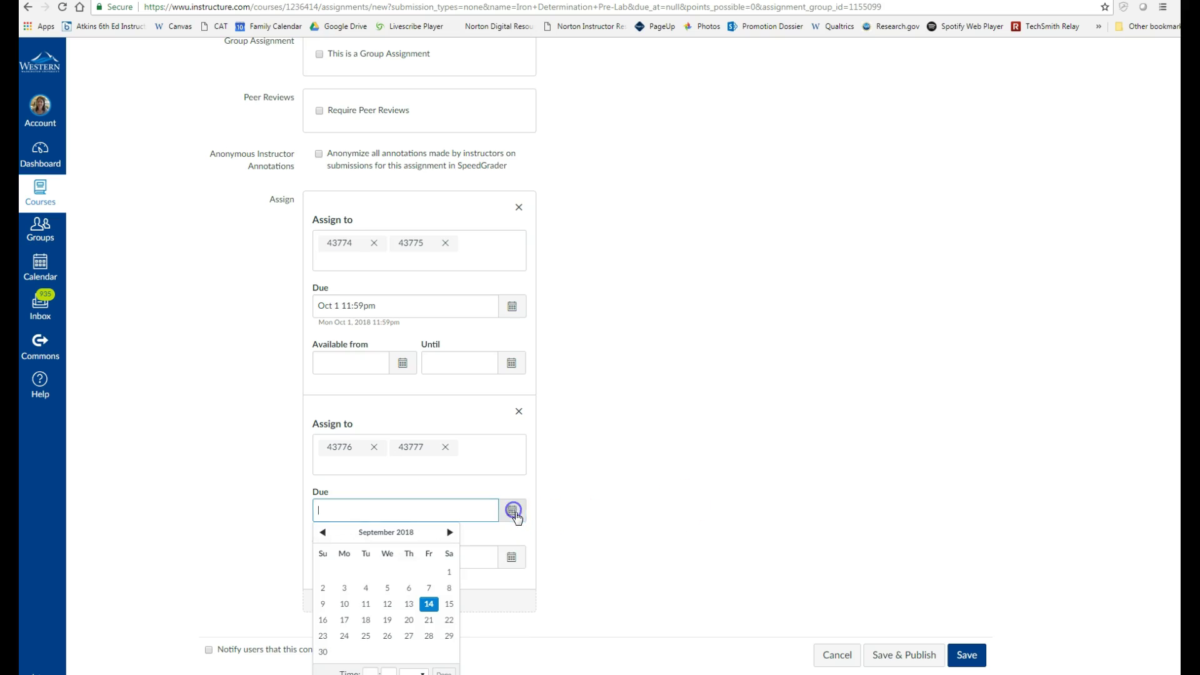
left_click(450, 532)
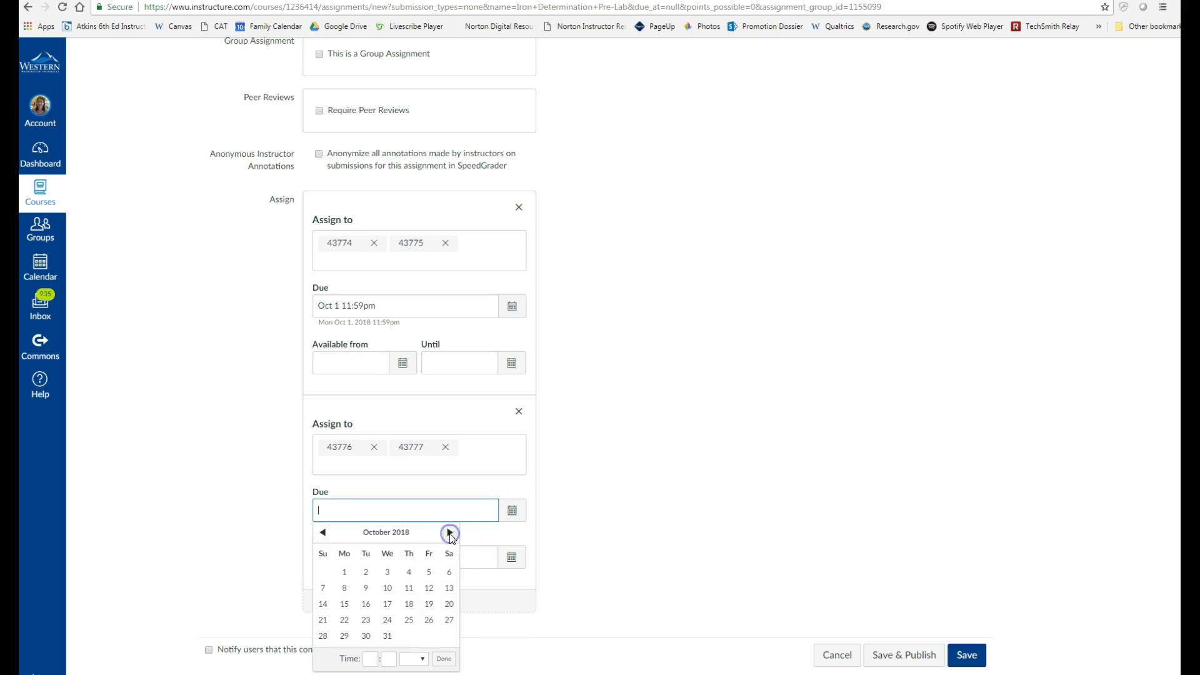
left_click(388, 573)
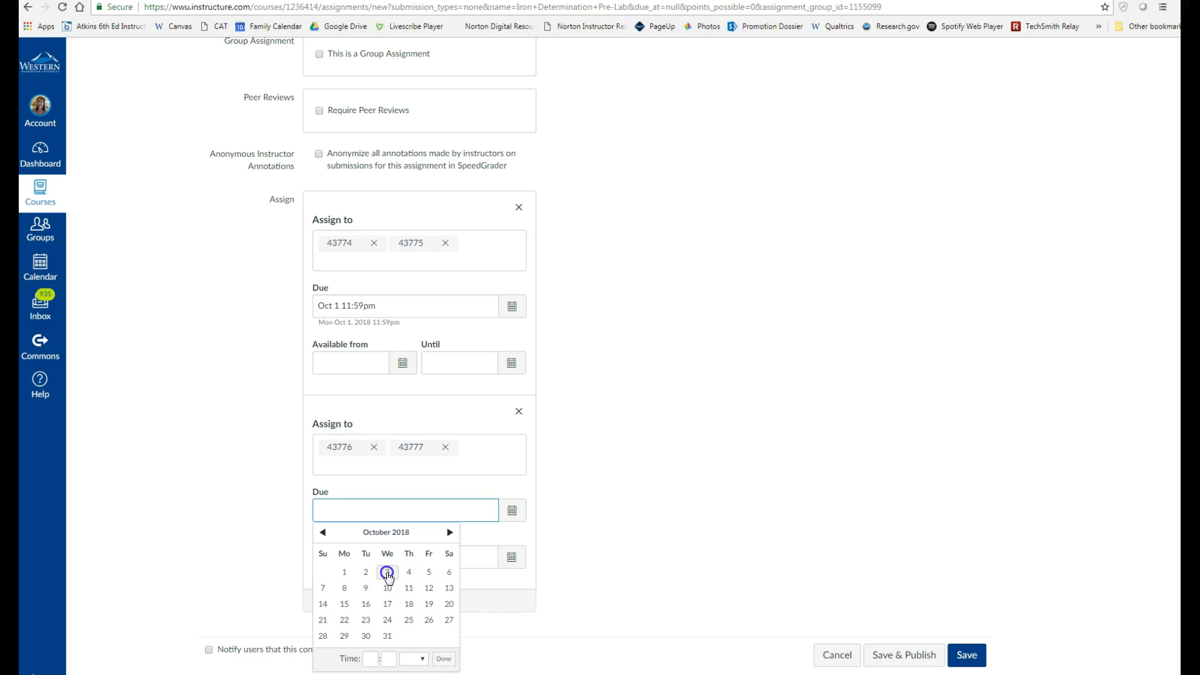
left_click(549, 574)
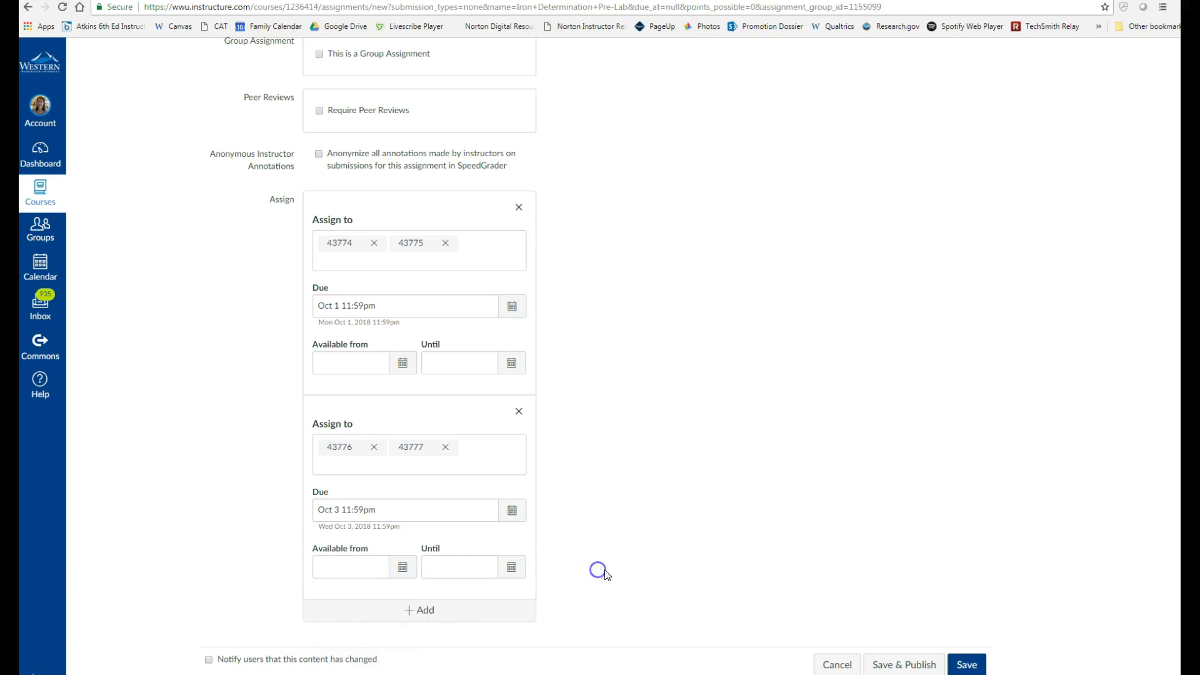
Step: Save the pre-lab assignment and publish Iron Determination Pre-Lab from the course's assignment list
left_click(967, 665)
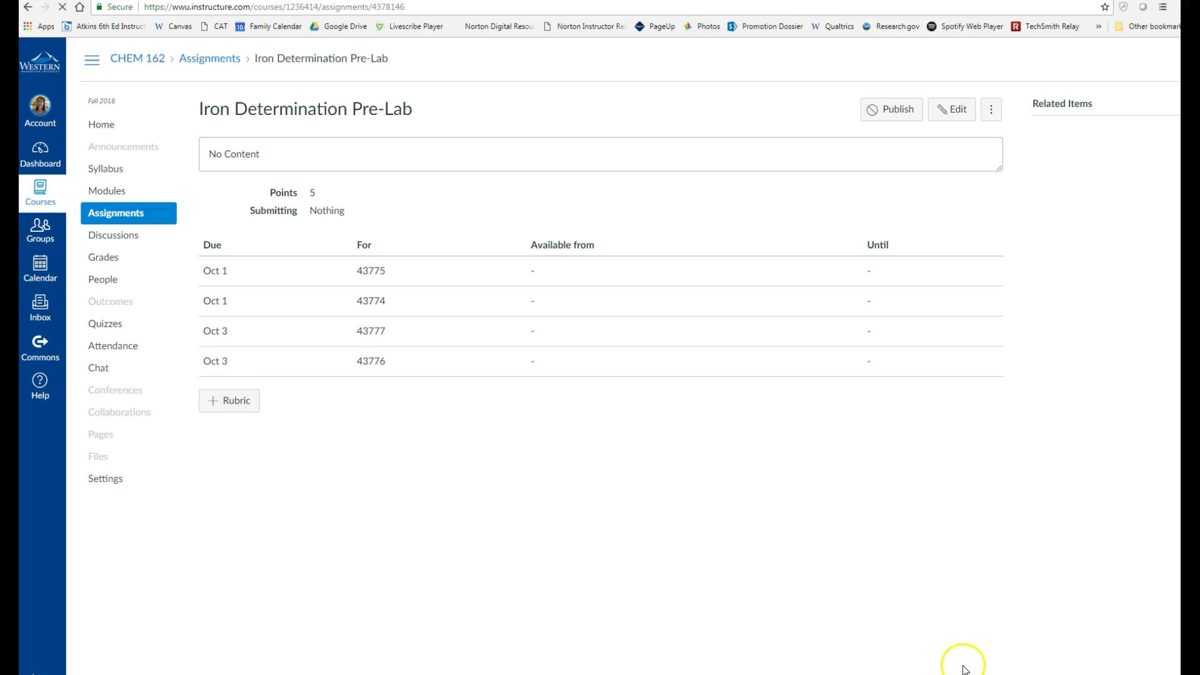
left_click(115, 219)
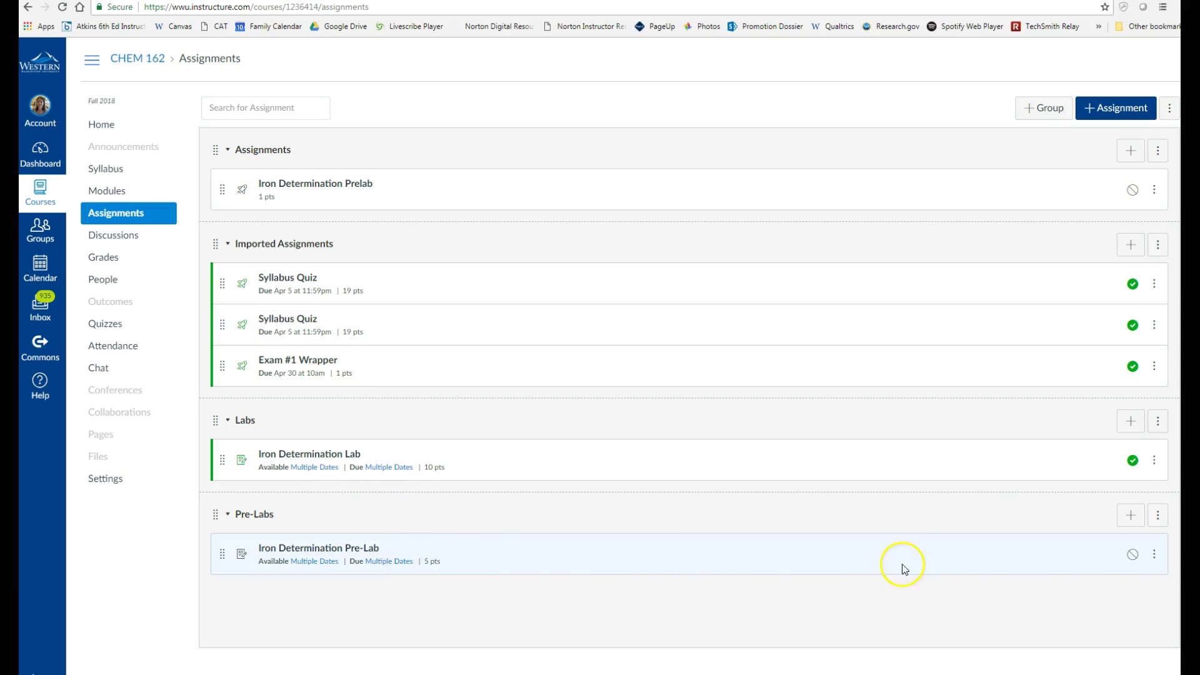
left_click(1132, 554)
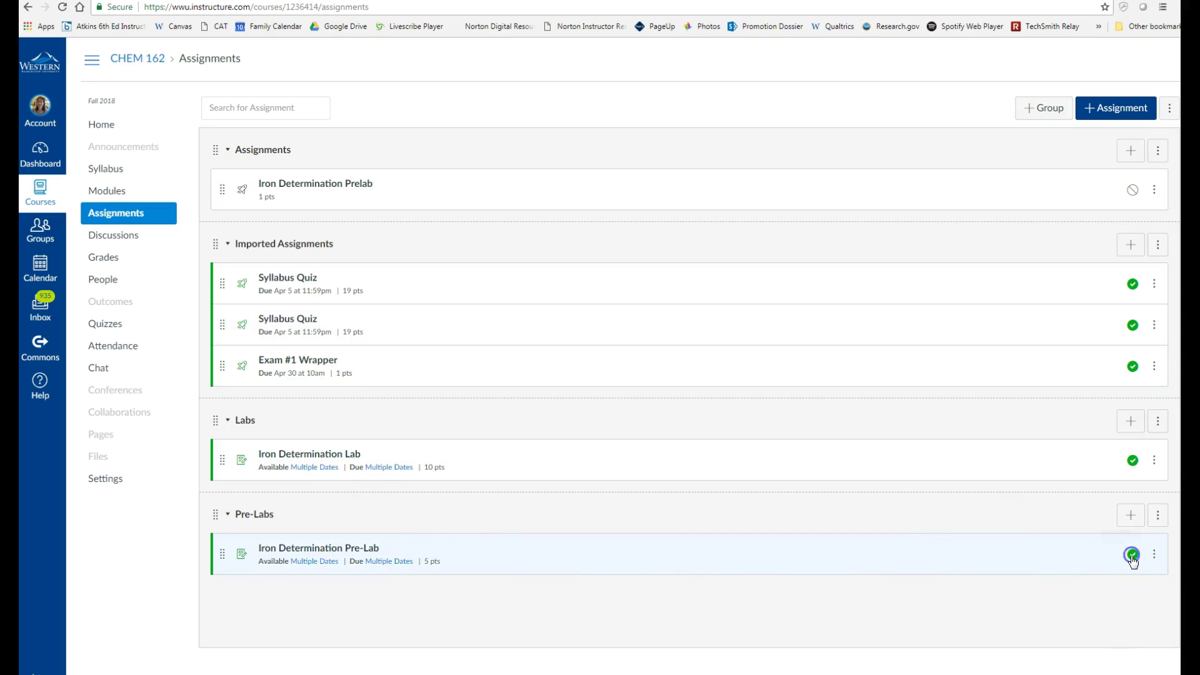